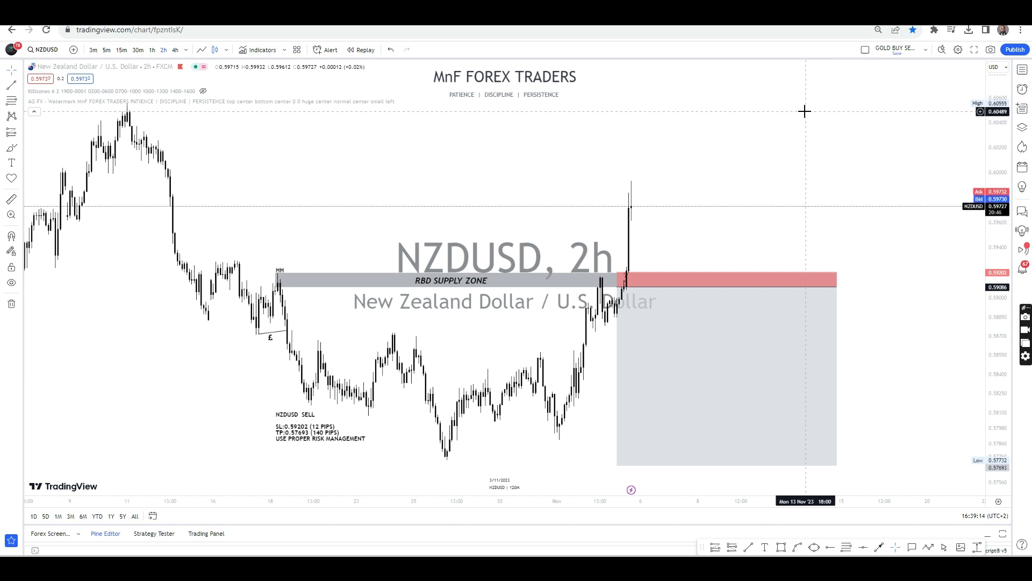
- Switch the NZDUSD chart to the 4-hour timeframe and examine the long-term price history back to 2021
scroll(801, 111, "down", 1)
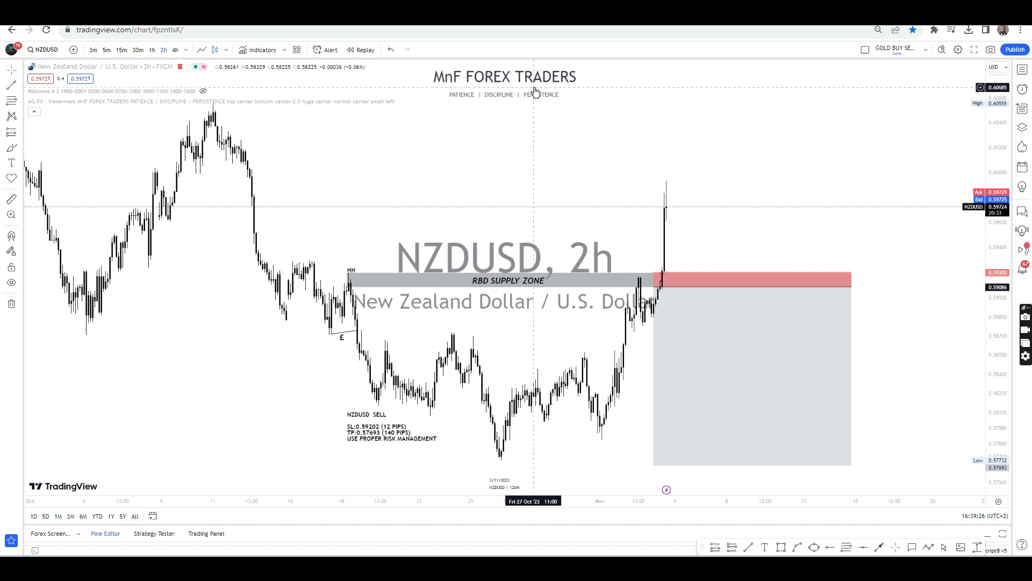
left_click(175, 50)
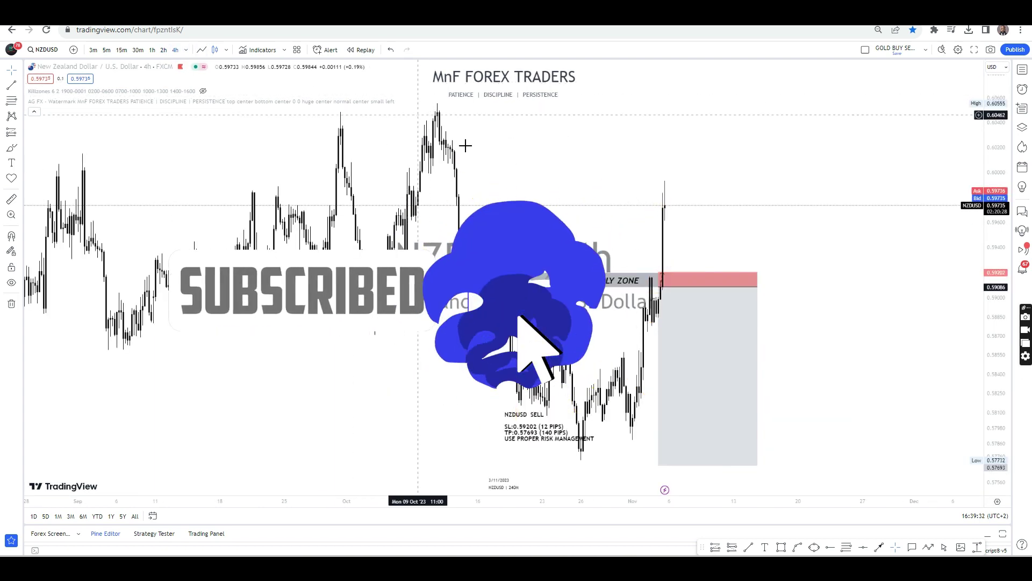
scroll(465, 146, "down", 6)
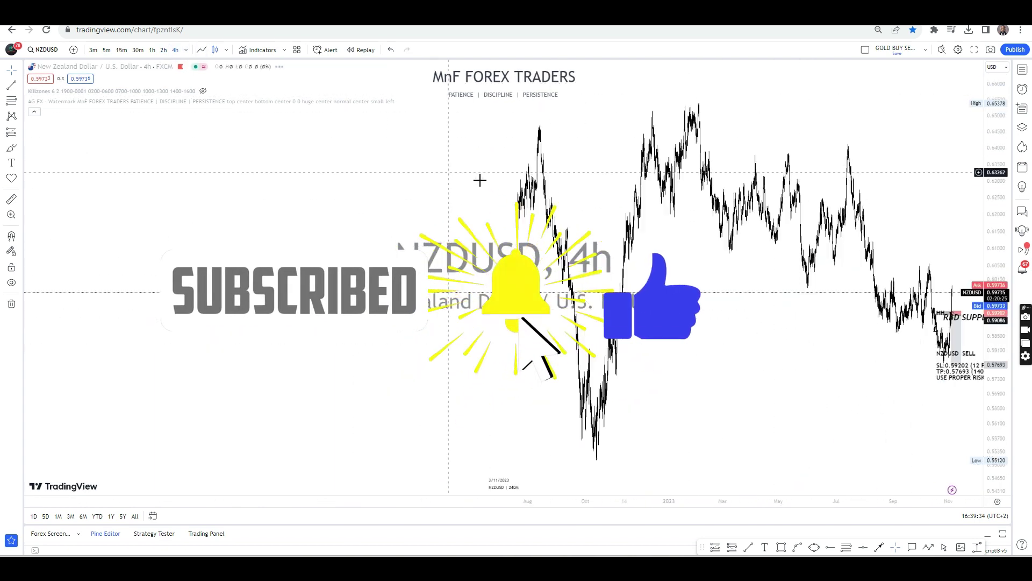
scroll(643, 220, "down", 4)
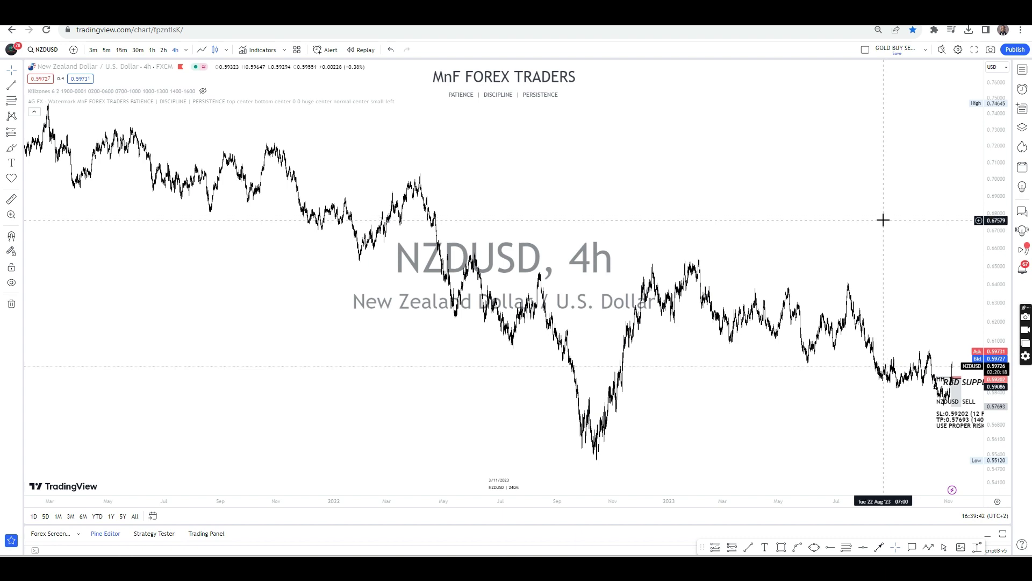
left_click_drag(854, 269, 601, 274)
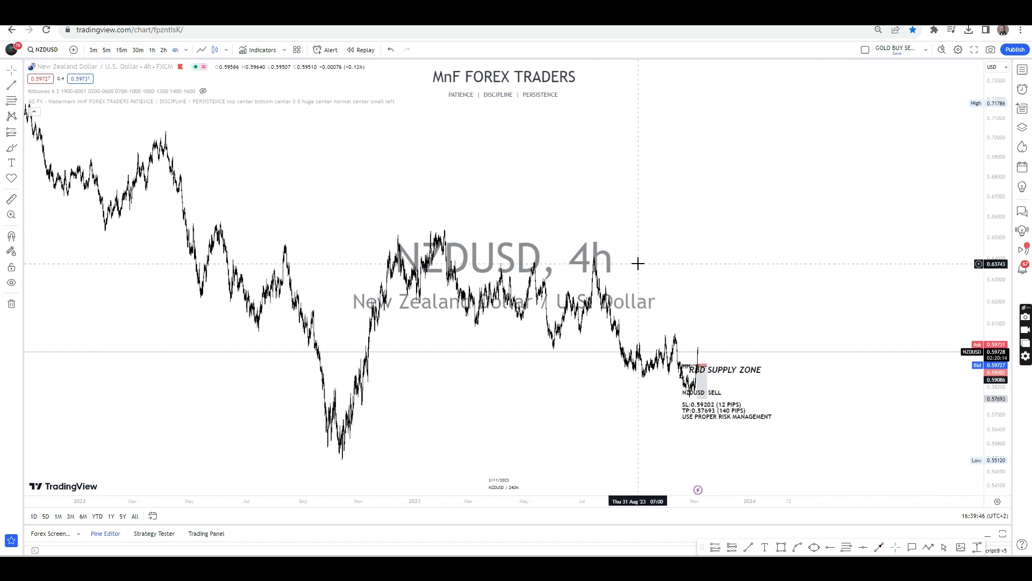
- Examine the RBD supply zone, the short position and the recent price swings on the 4-hour chart
scroll(637, 265, "up", 5)
scroll(623, 264, "up", 3)
left_click_drag(307, 257, 721, 153)
scroll(727, 169, "up", 6)
left_click_drag(535, 217, 929, 197)
scroll(866, 207, "up", 3)
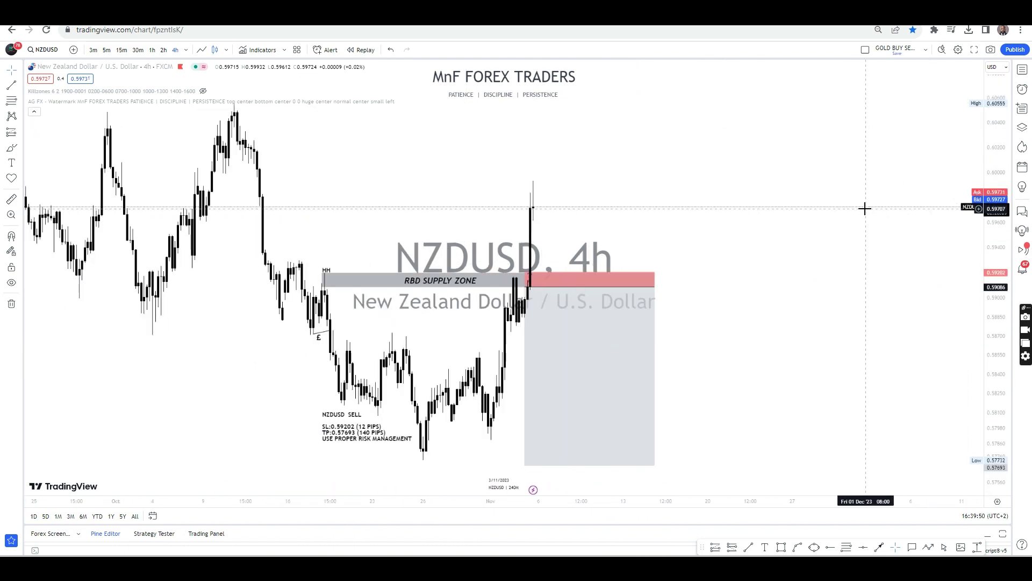
left_click_drag(690, 212, 910, 167)
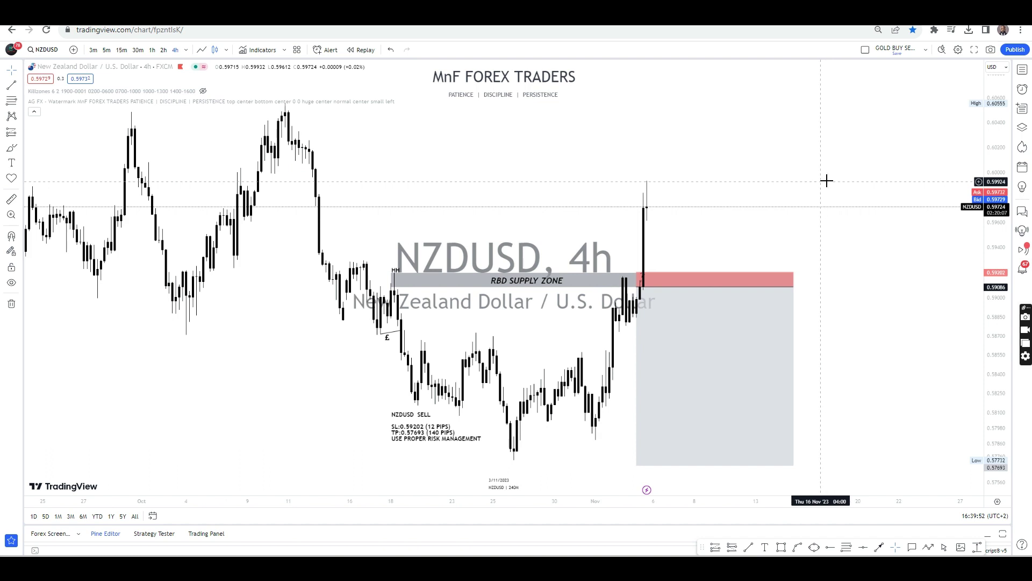
left_click_drag(826, 180, 860, 177)
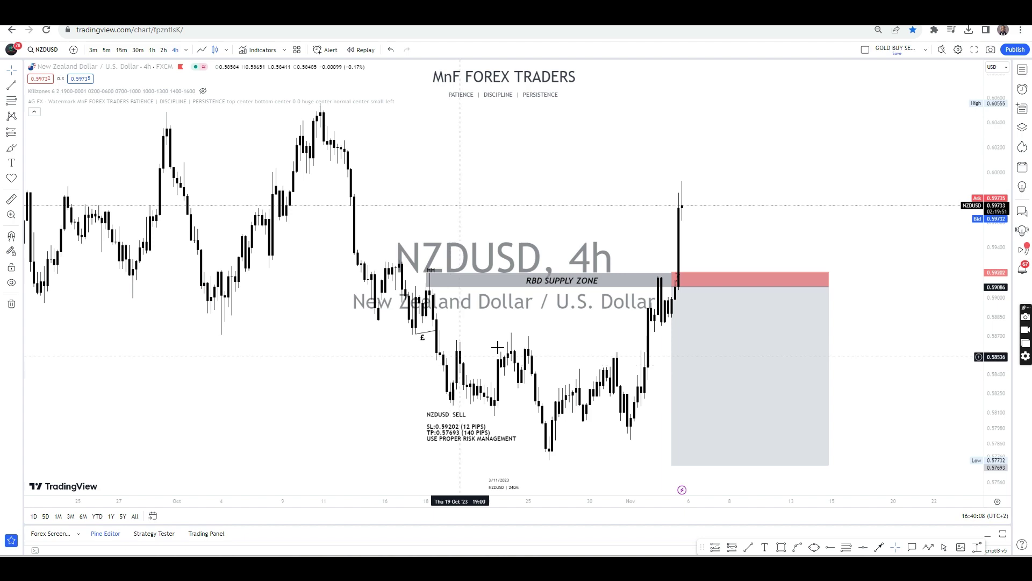
left_click_drag(767, 186, 746, 191)
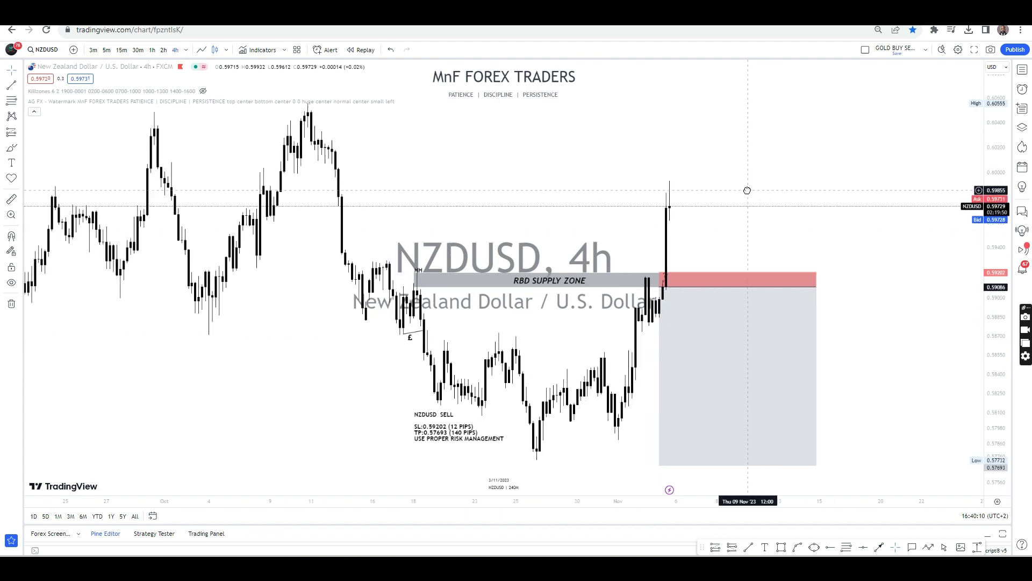
- Check the chart on the 2-hour and 30-minute timeframes, inspecting where the supply zone originates around 18 October
left_click(163, 51)
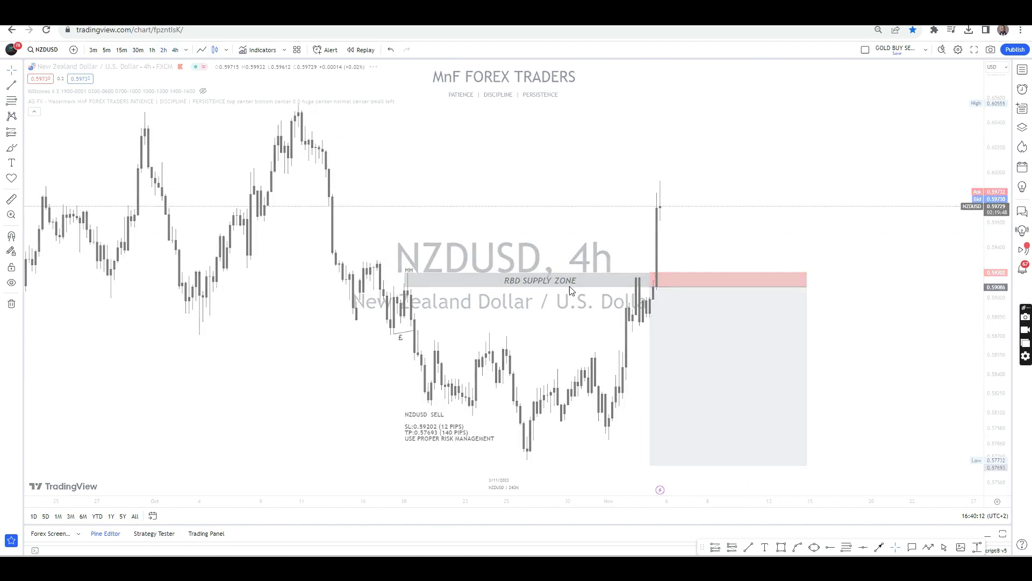
left_click_drag(382, 177, 613, 182)
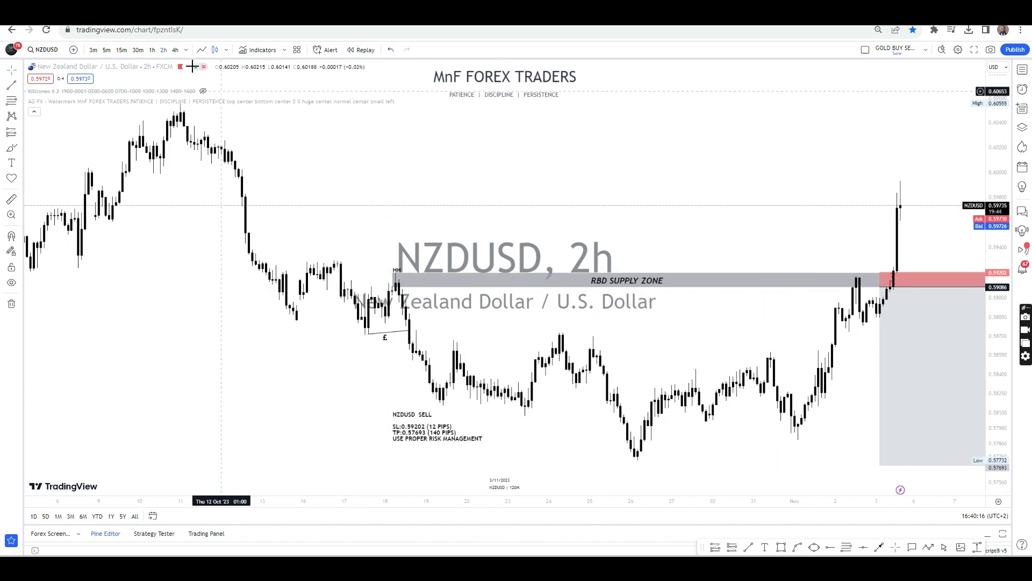
left_click(138, 50)
scroll(675, 160, "down", 7)
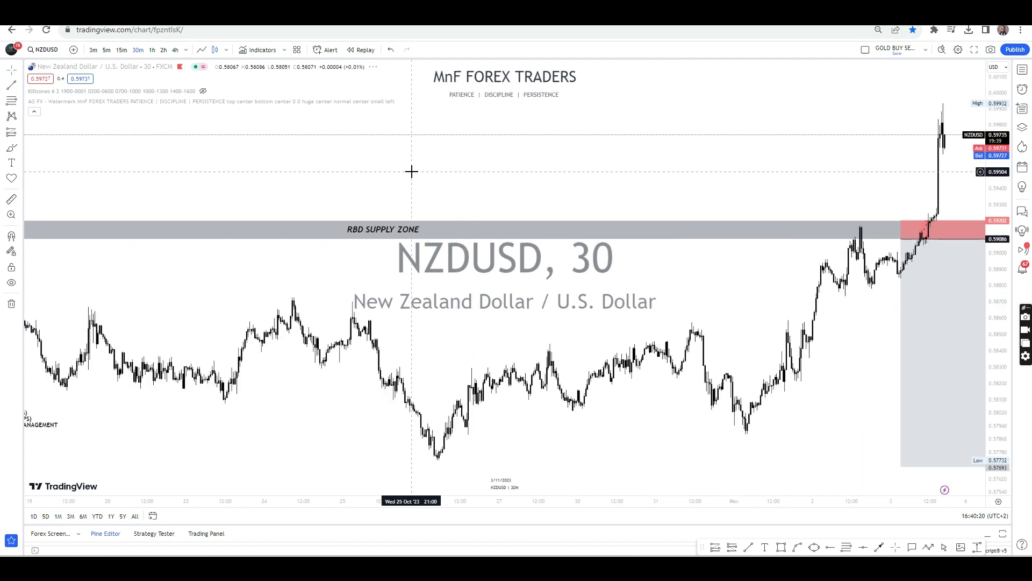
scroll(410, 169, "left", 8)
scroll(483, 244, "up", 3)
left_click_drag(493, 209, 707, 191)
scroll(707, 192, "up", 4)
scroll(555, 156, "left", 2)
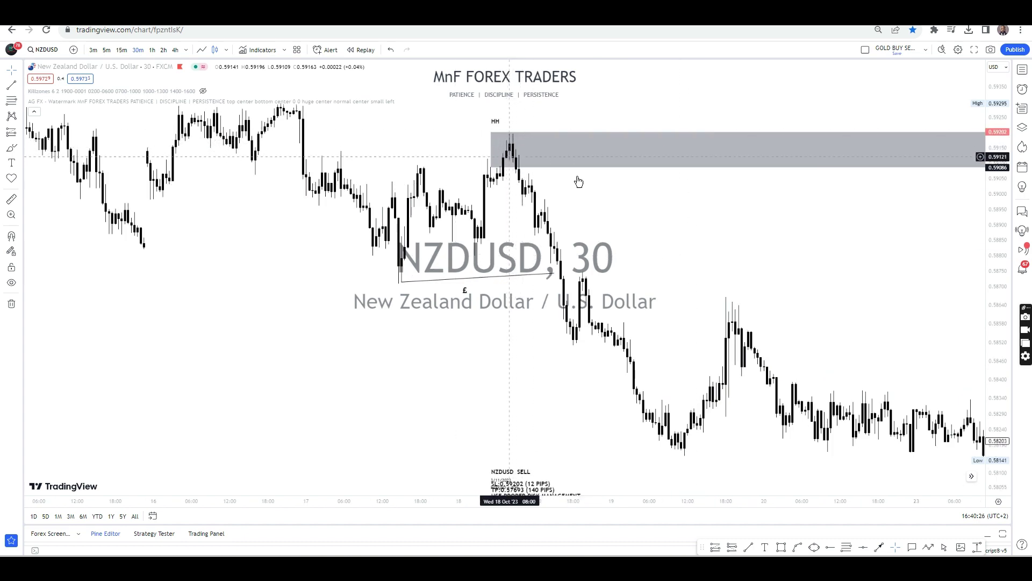
- Follow the lower-timeframe price action from the supply zone's origin to the short position's entry in early November
scroll(809, 263, "down", 4)
scroll(903, 227, "right", 6)
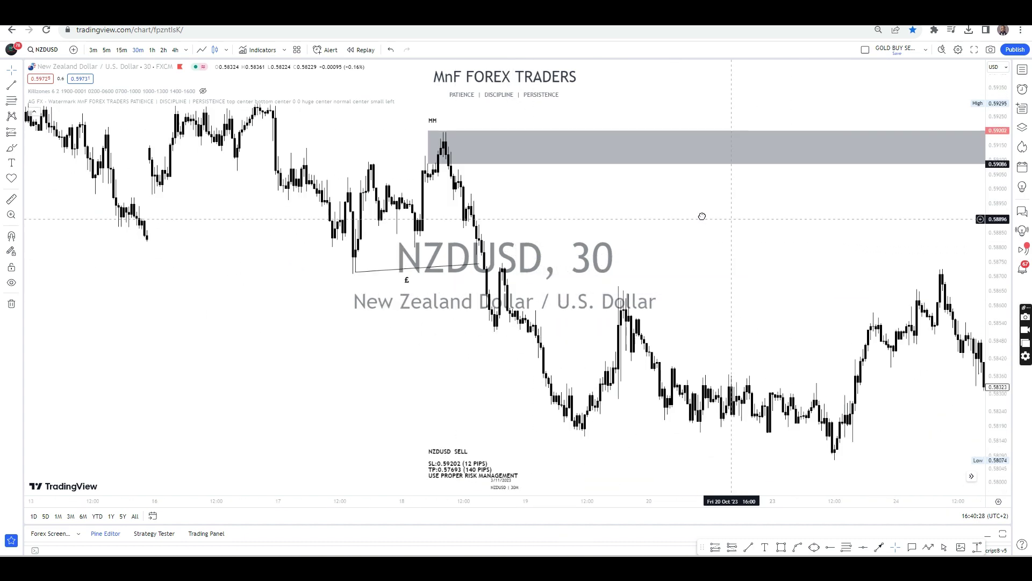
left_click_drag(885, 235, 683, 236)
scroll(742, 237, "down", 5)
left_click_drag(877, 314, 596, 314)
scroll(720, 284, "up", 4)
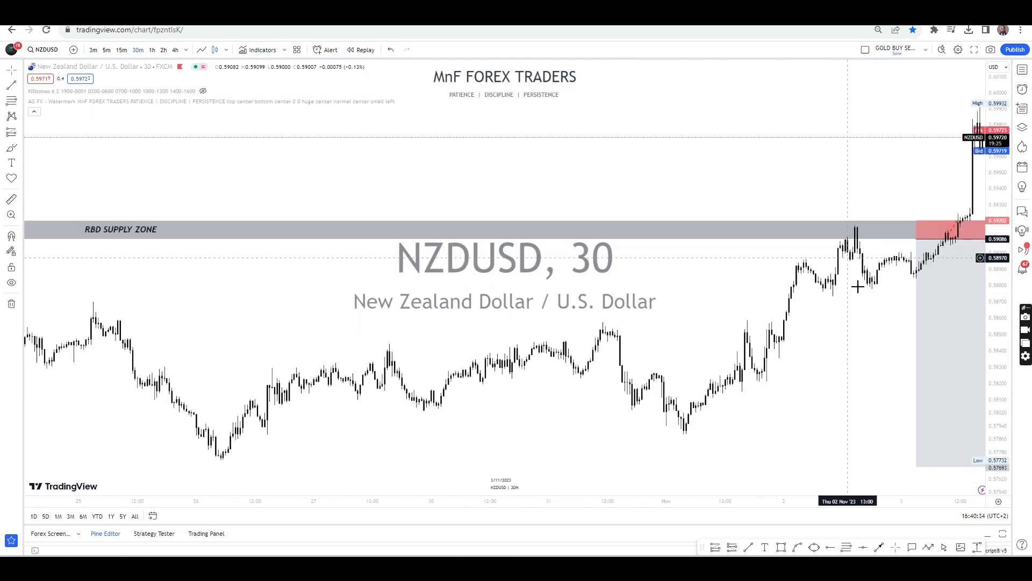
left_click_drag(860, 316, 661, 305)
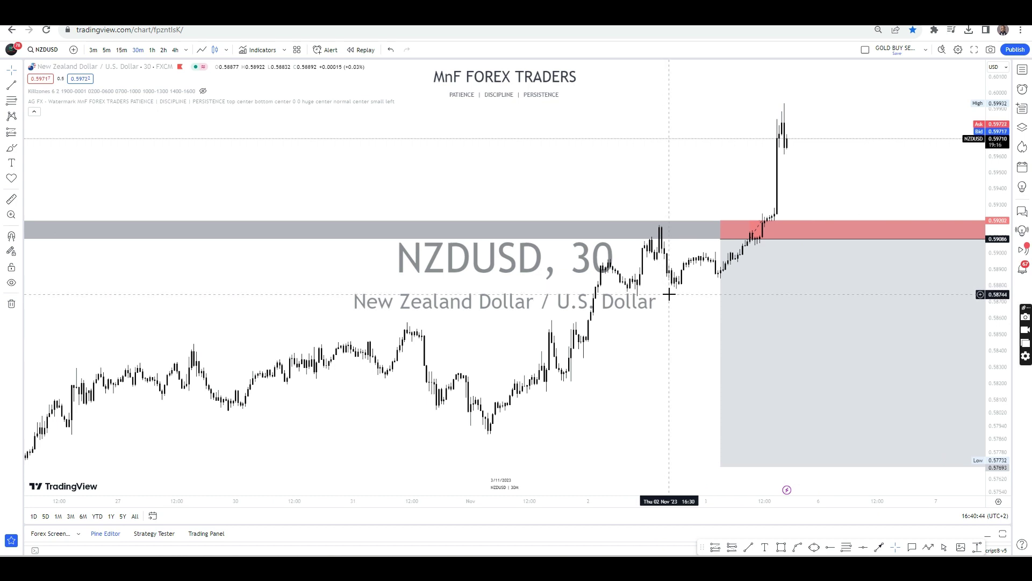
left_click_drag(671, 291, 610, 252)
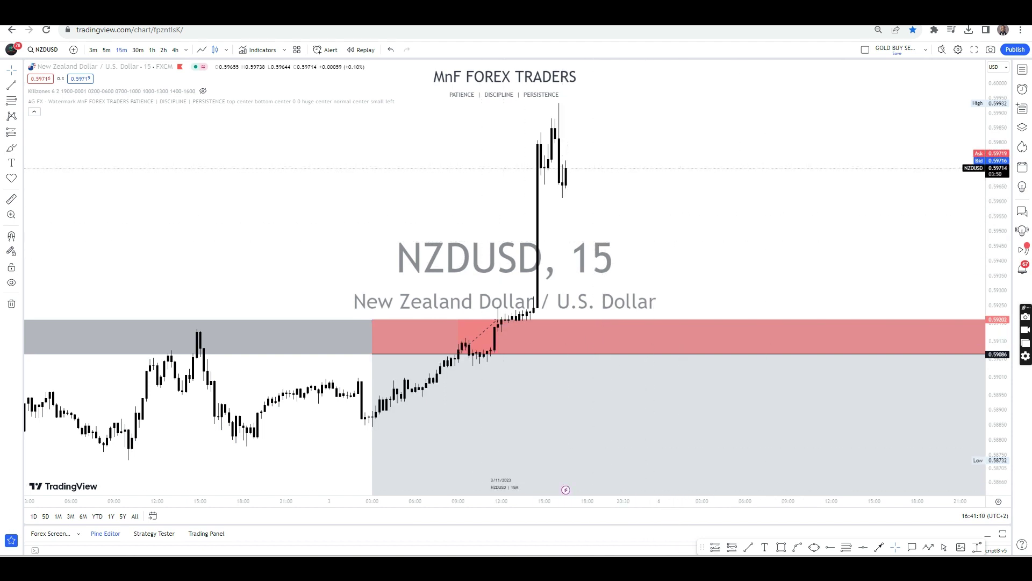
- View the NZDUSD sell signal's chart image in the Telegram premium signals channel and return to the TradingView chart
key("alt+Tab")
left_click(529, 414)
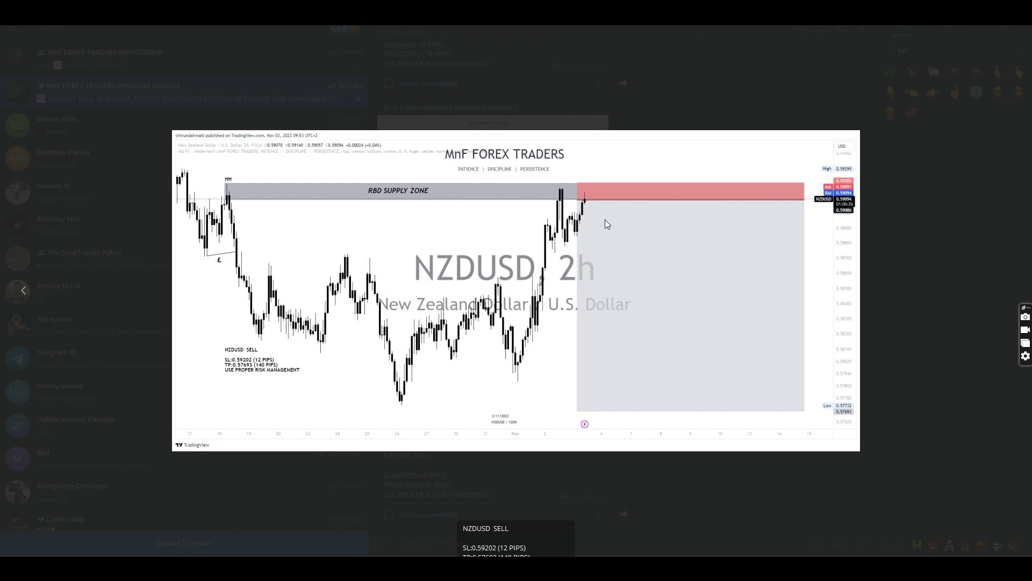
left_click(684, 102)
left_click(586, 568)
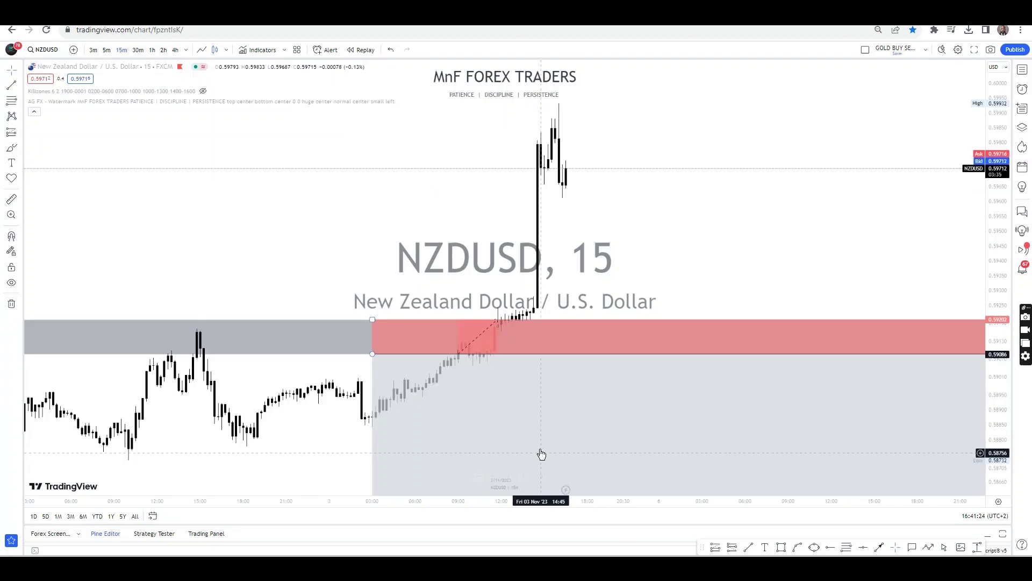
- Set the NZDUSD chart back to the 2-hour timeframe with the whole supply zone and short position in view
scroll(638, 306, "down", 3)
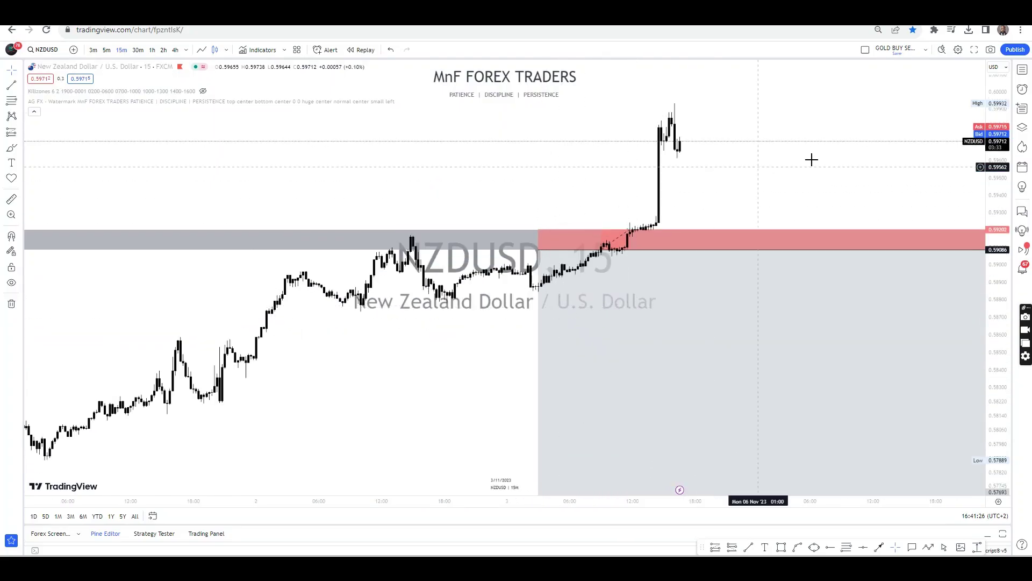
left_click(656, 241)
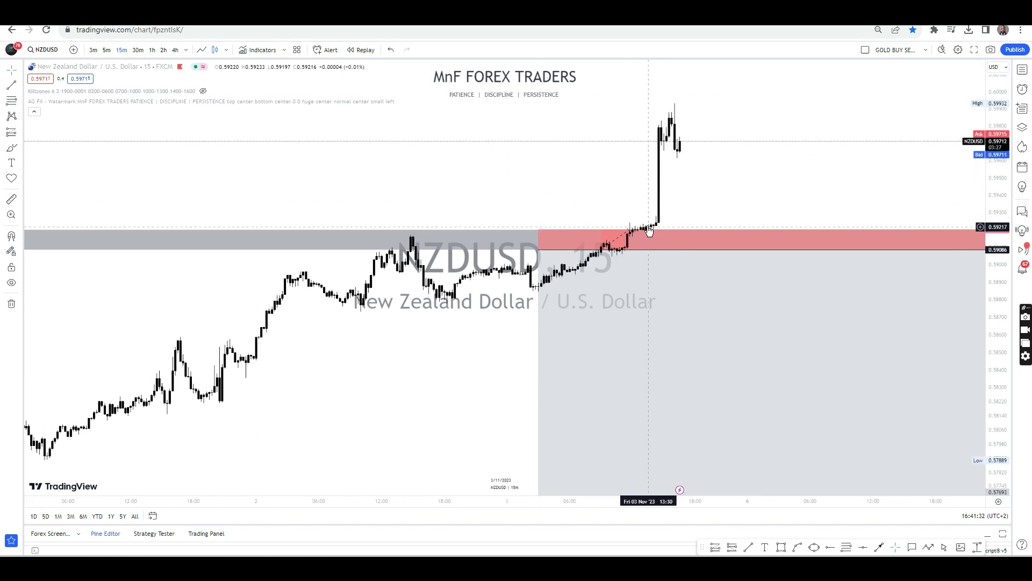
left_click(163, 50)
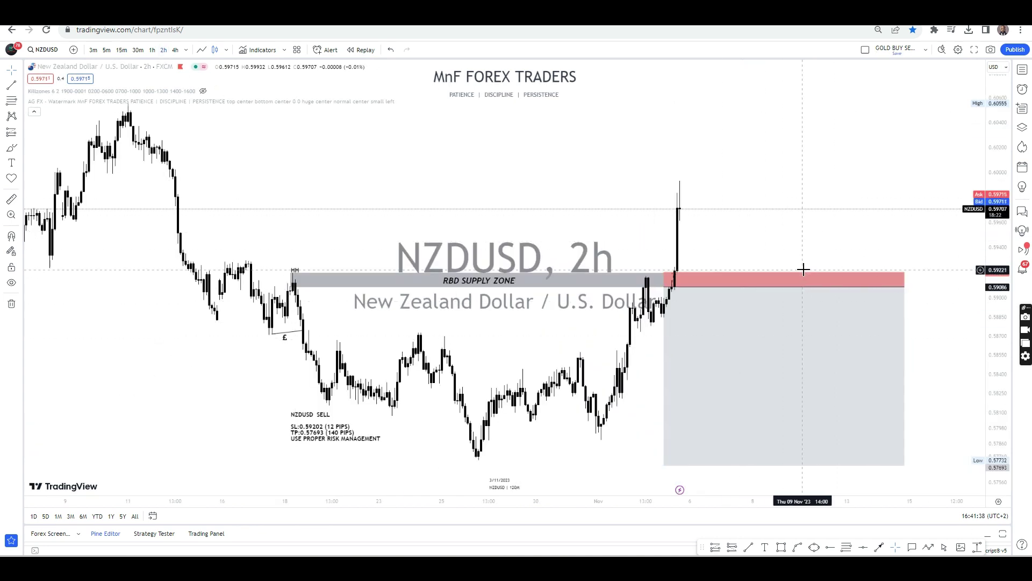
scroll(856, 207, "down", 2)
left_click_drag(867, 199, 822, 189)
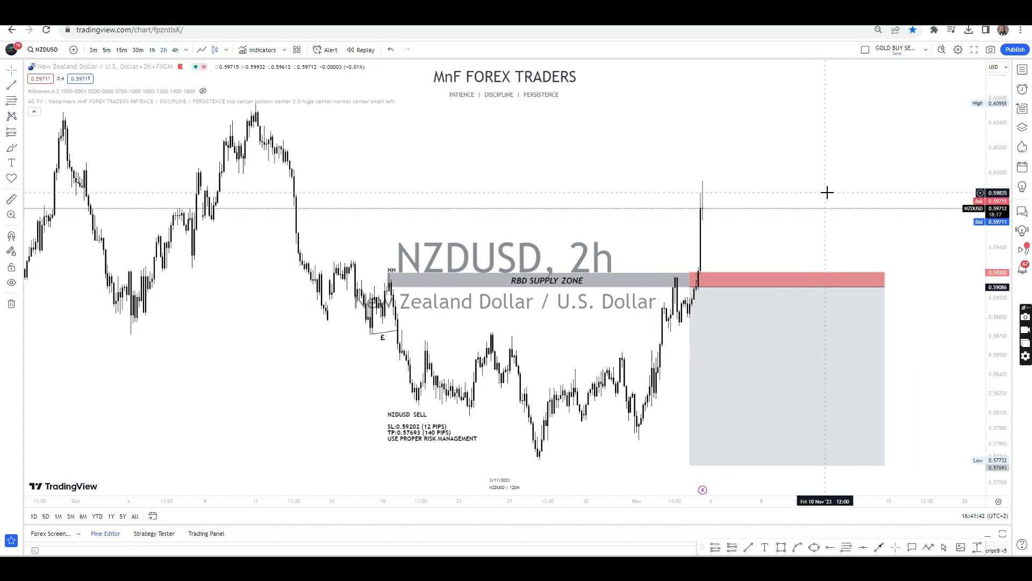
- Show the hidden Killzones indicator on the 2-hour chart and inspect the candles around the short position's entry
scroll(814, 218, "up", 2)
left_click(205, 92)
scroll(737, 248, "up", 5)
mouse_move(586, 137)
left_mouse_down()
mouse_move(903, 143)
mouse_move(674, 174)
left_mouse_up()
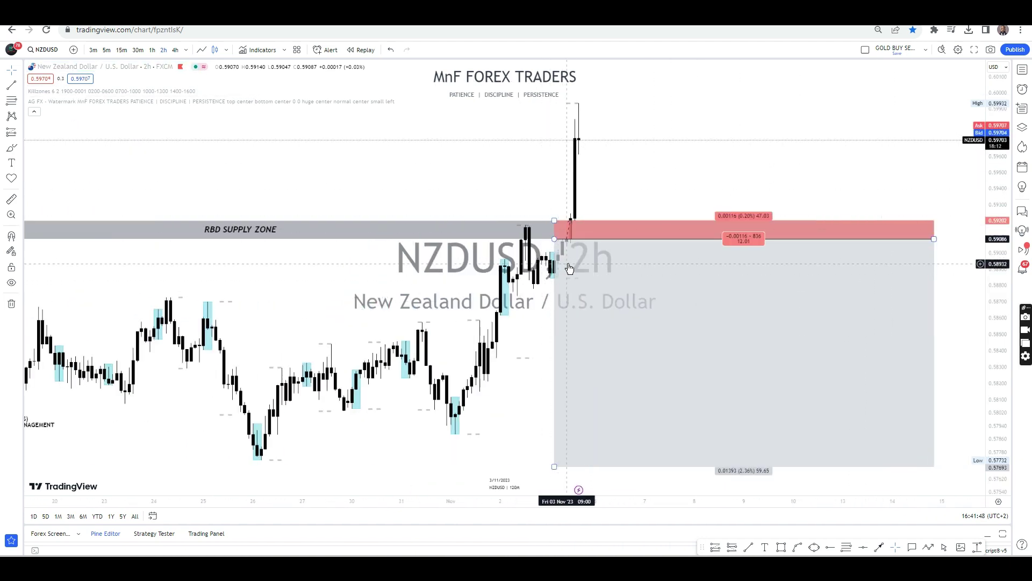
left_click_drag(704, 168, 872, 164)
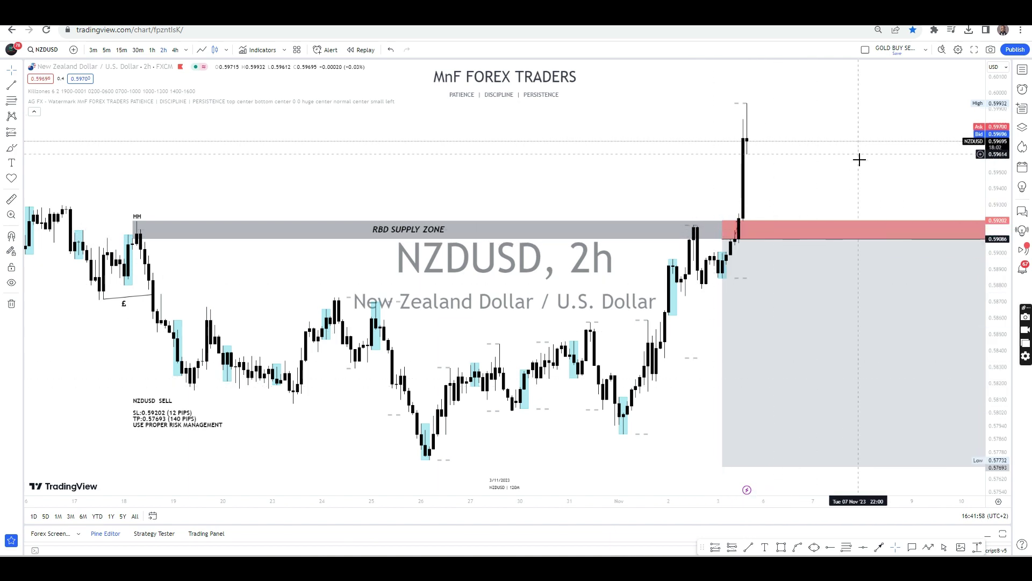
scroll(857, 161, "down", 1)
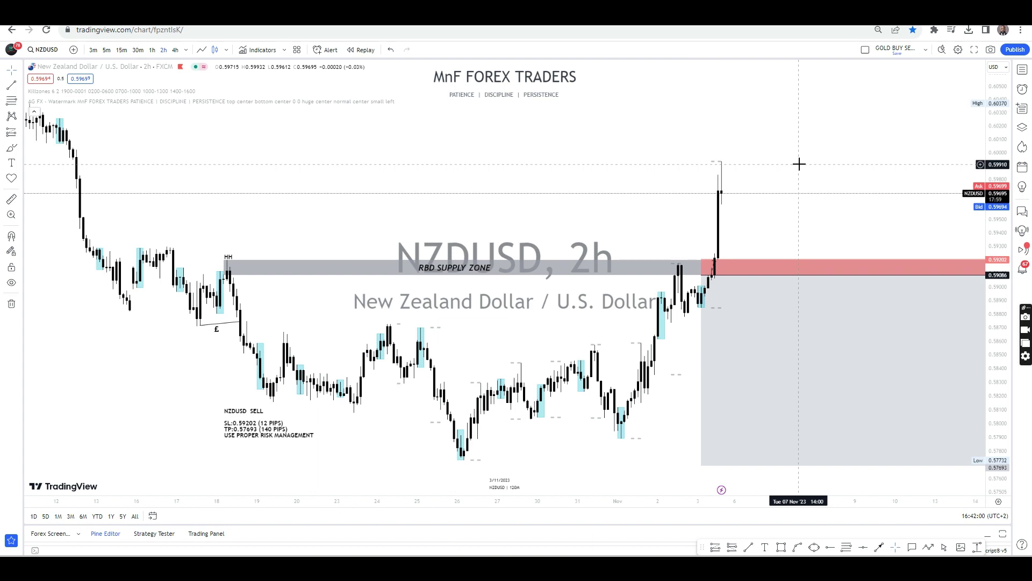
scroll(817, 167, "down", 1)
left_click_drag(830, 171, 807, 170)
scroll(806, 172, "down", 1)
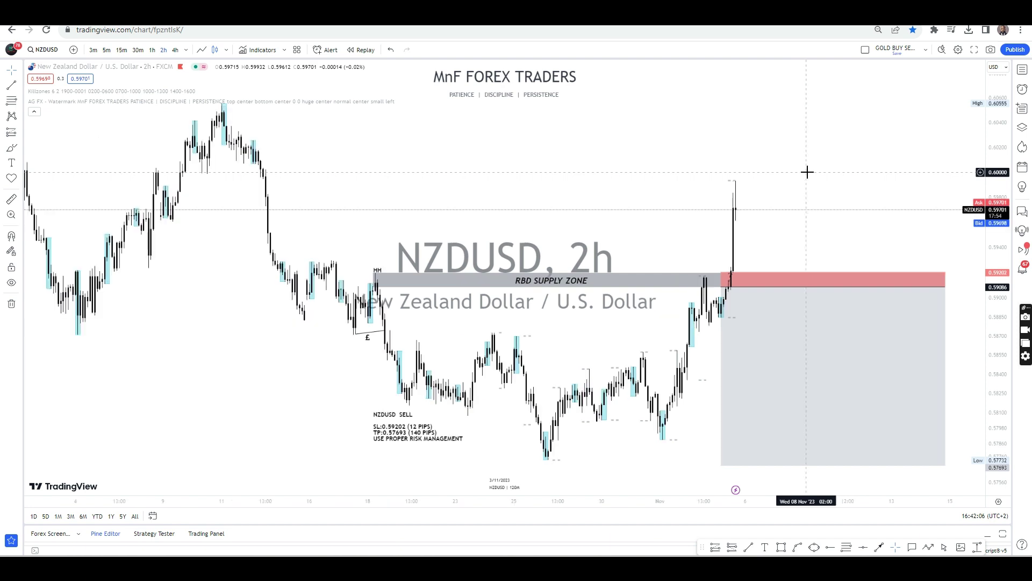
scroll(807, 172, "down", 1)
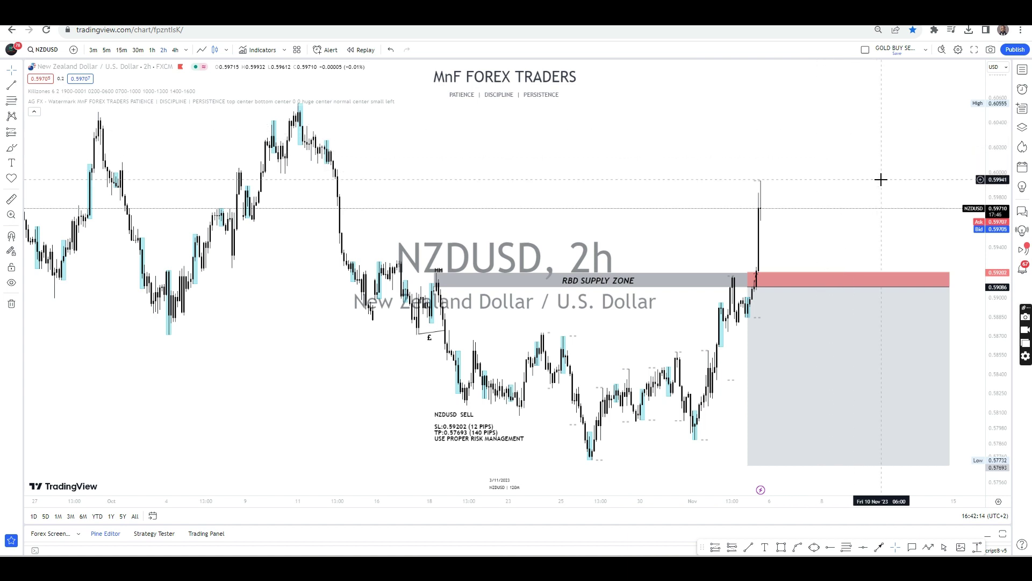
left_click_drag(870, 173, 861, 171)
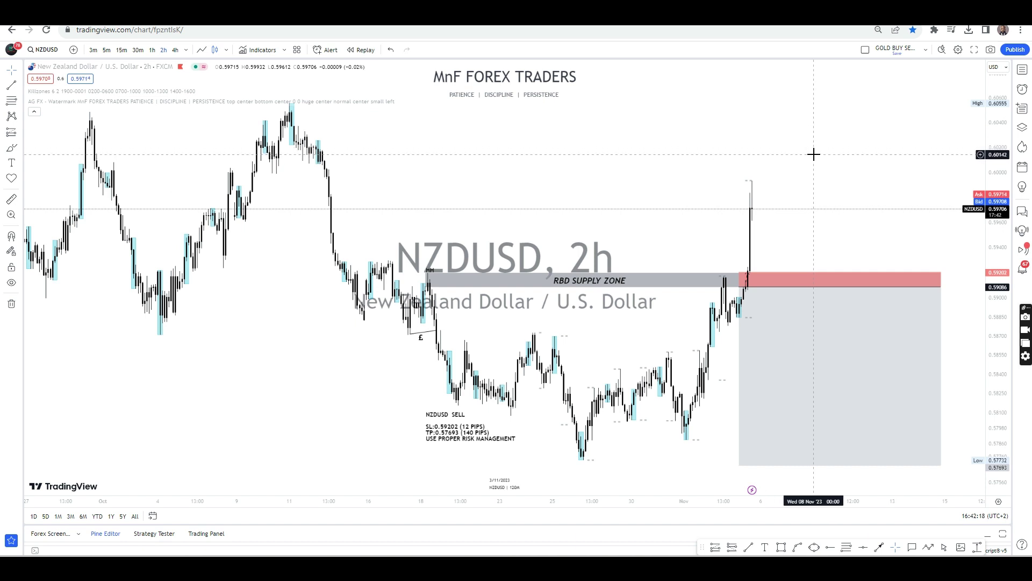
left_click_drag(817, 153, 793, 158)
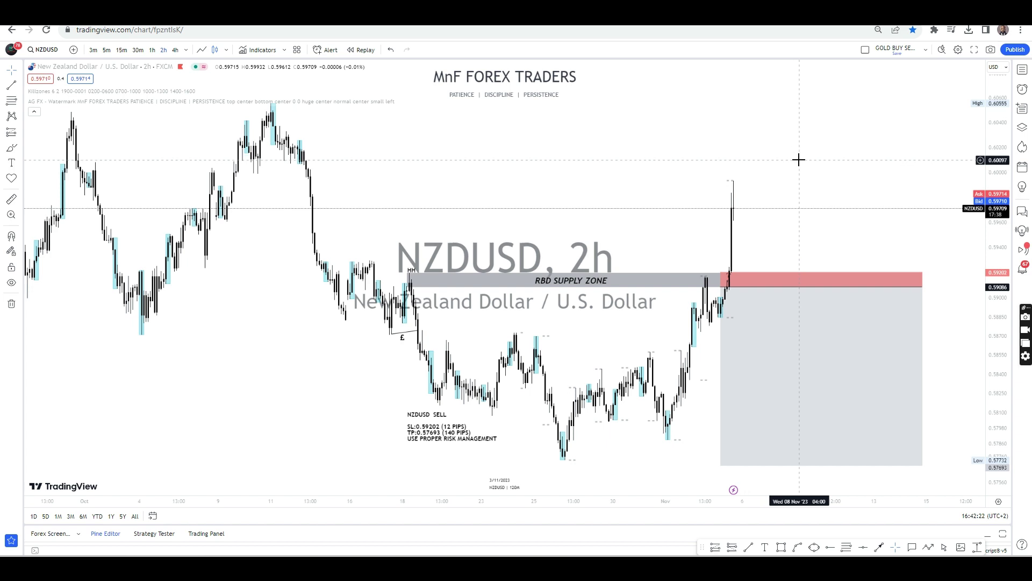
scroll(736, 167, "down", 1)
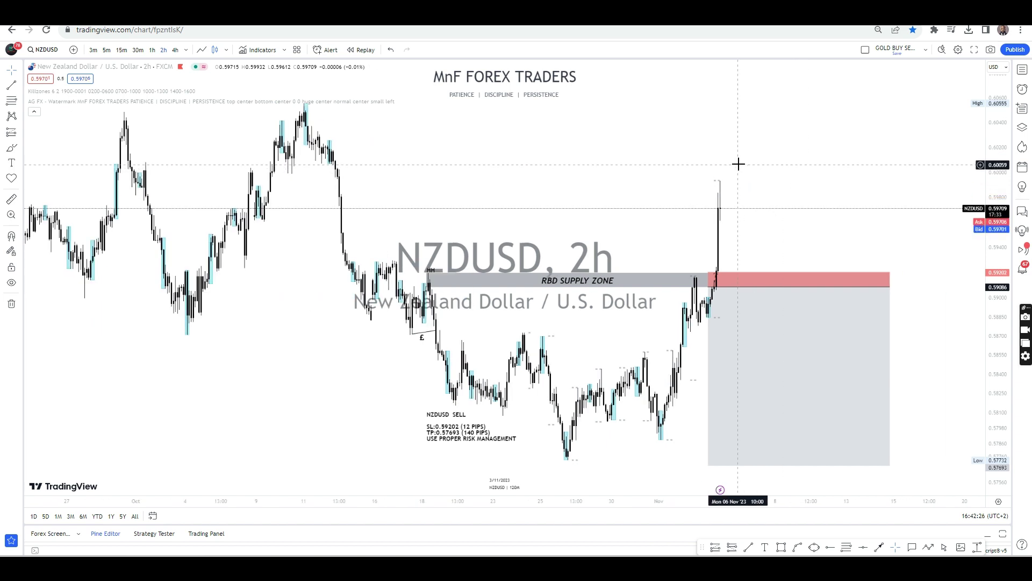
scroll(753, 175, "up", 1)
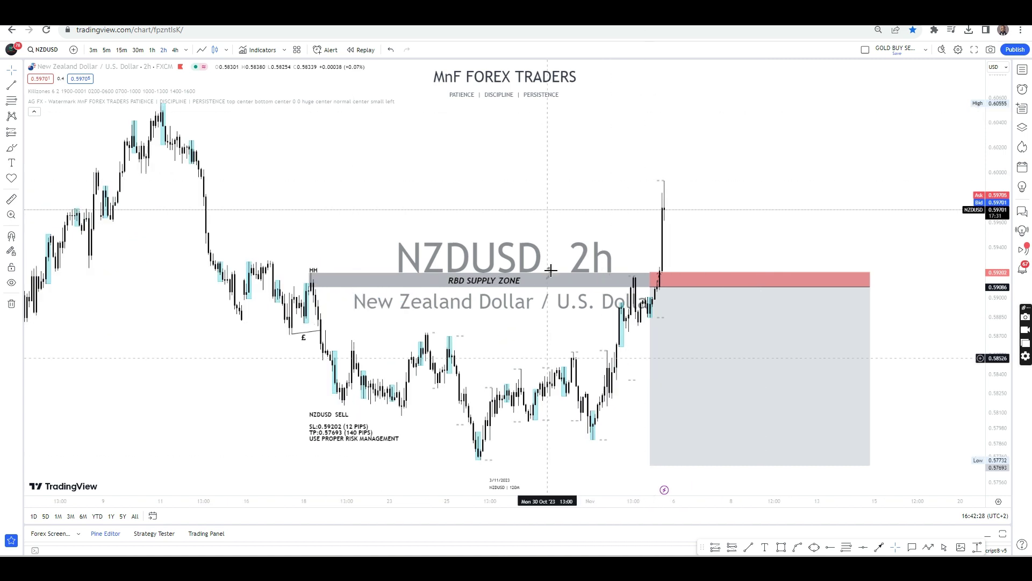
mouse_move(807, 568)
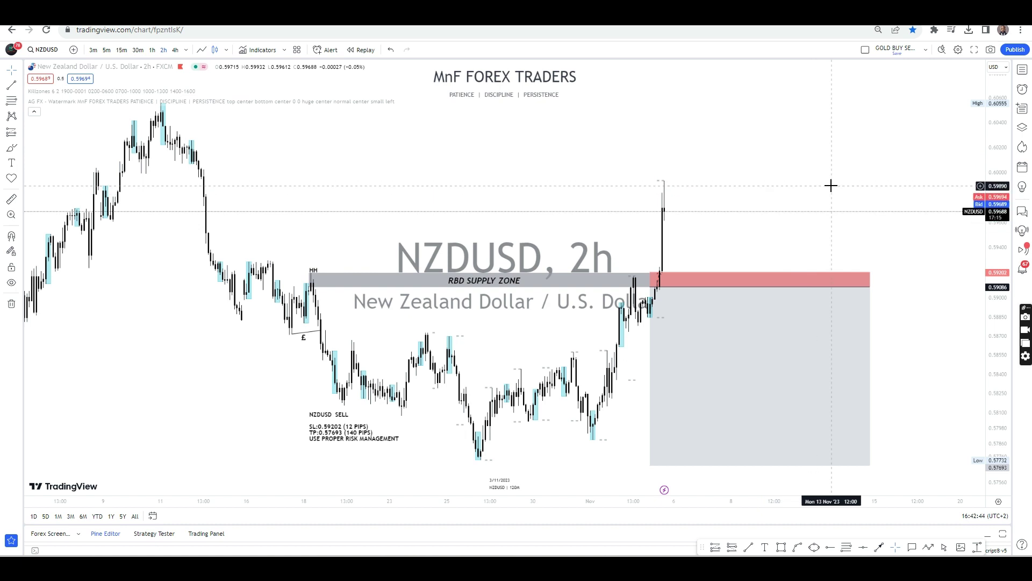
scroll(843, 181, "down", 2)
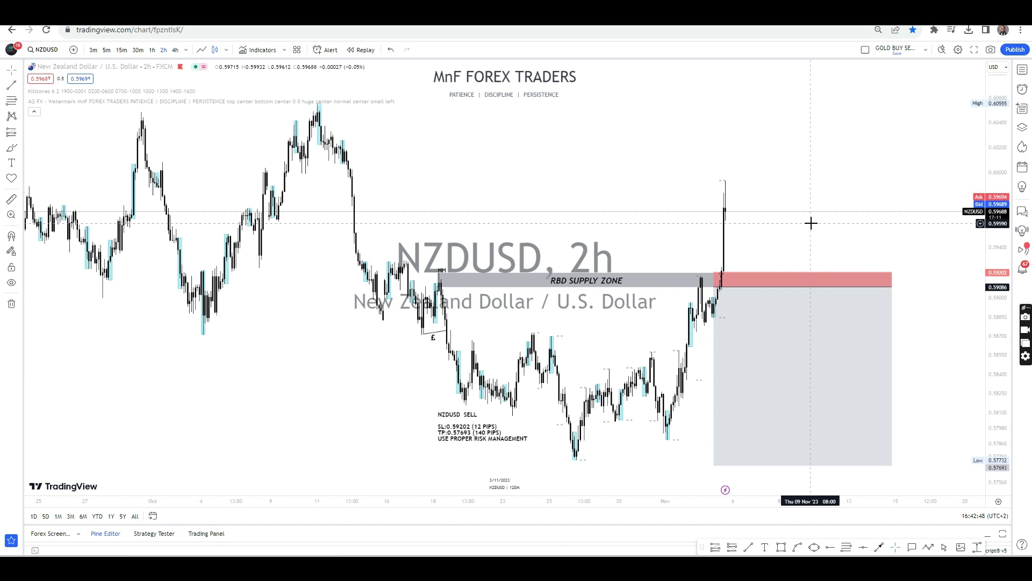
scroll(857, 208, "up", 1)
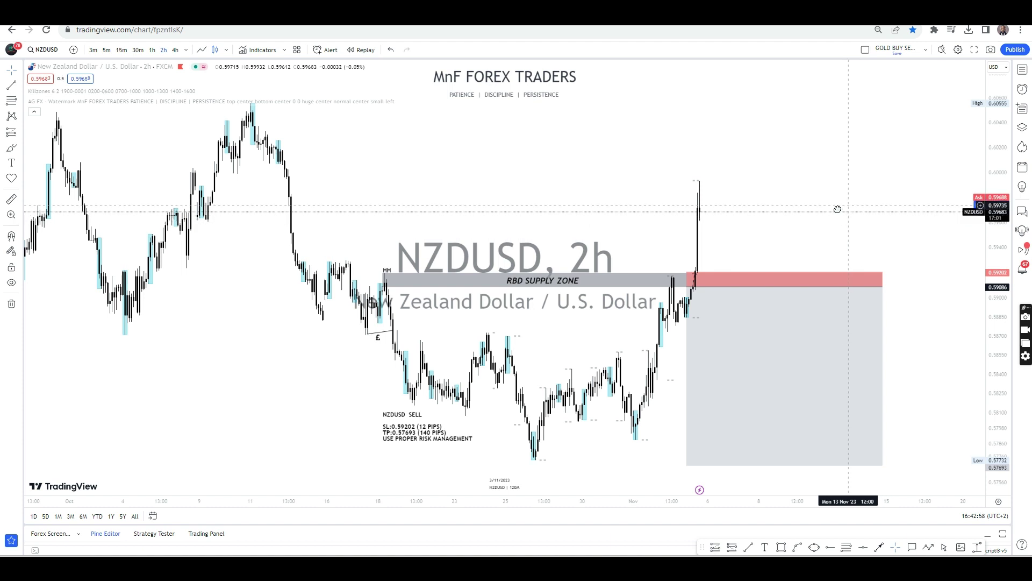
left_click_drag(843, 215, 830, 217)
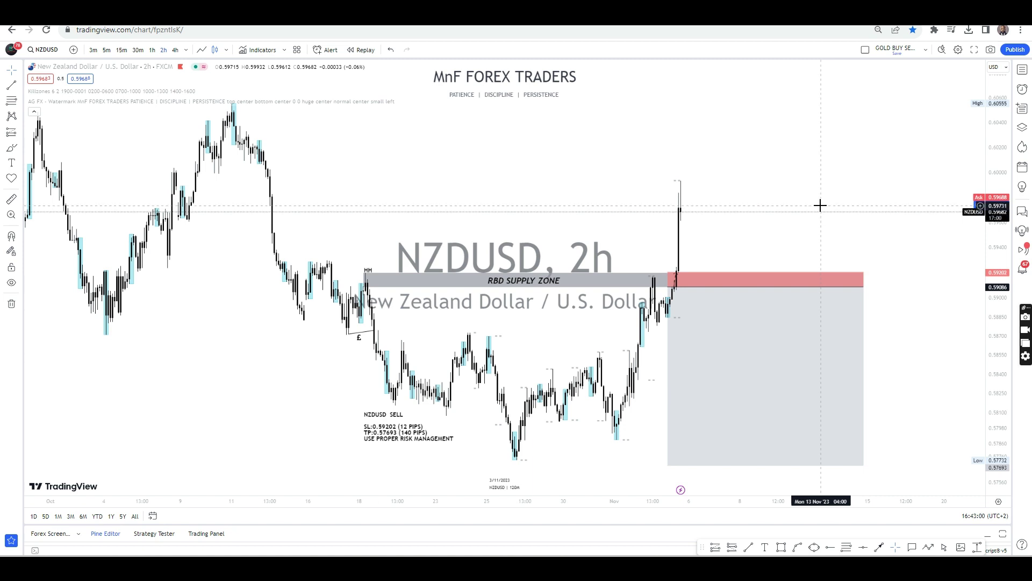
scroll(810, 199, "up", 2)
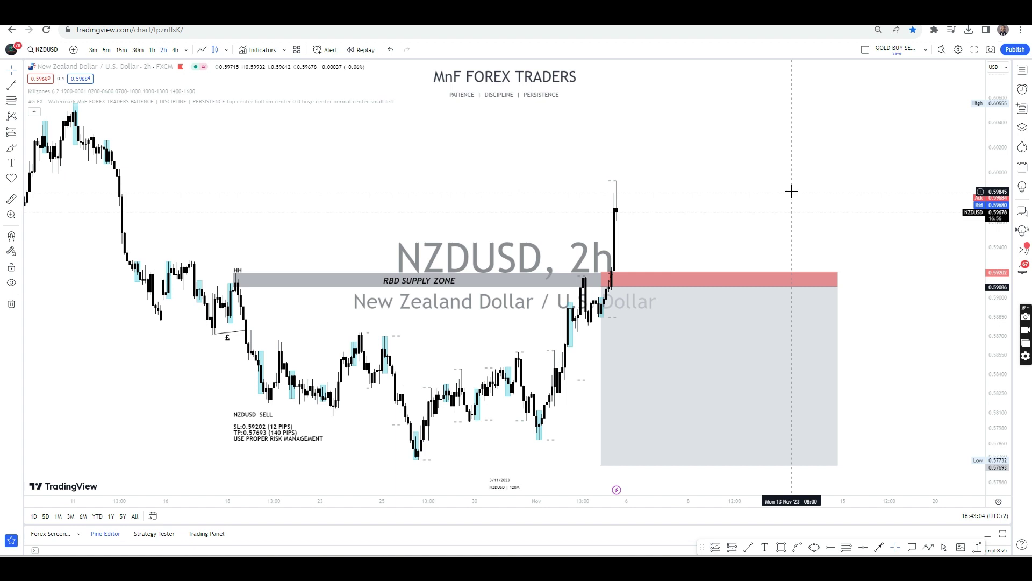
scroll(791, 192, "down", 1)
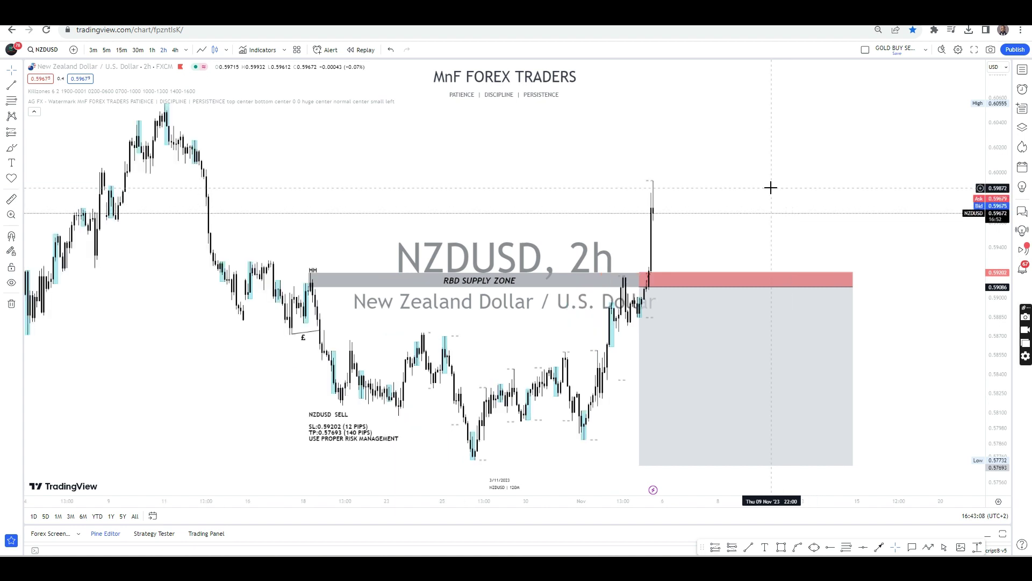
scroll(779, 170, "up", 1)
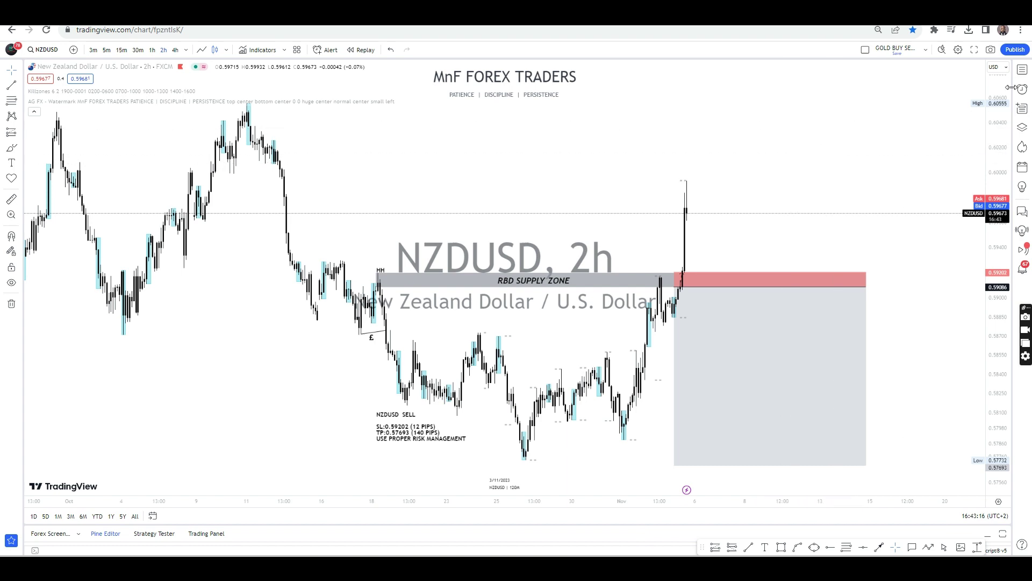
- Switch the chart to GBPCAD from the watchlist and hide the watchlist again
left_click(1023, 69)
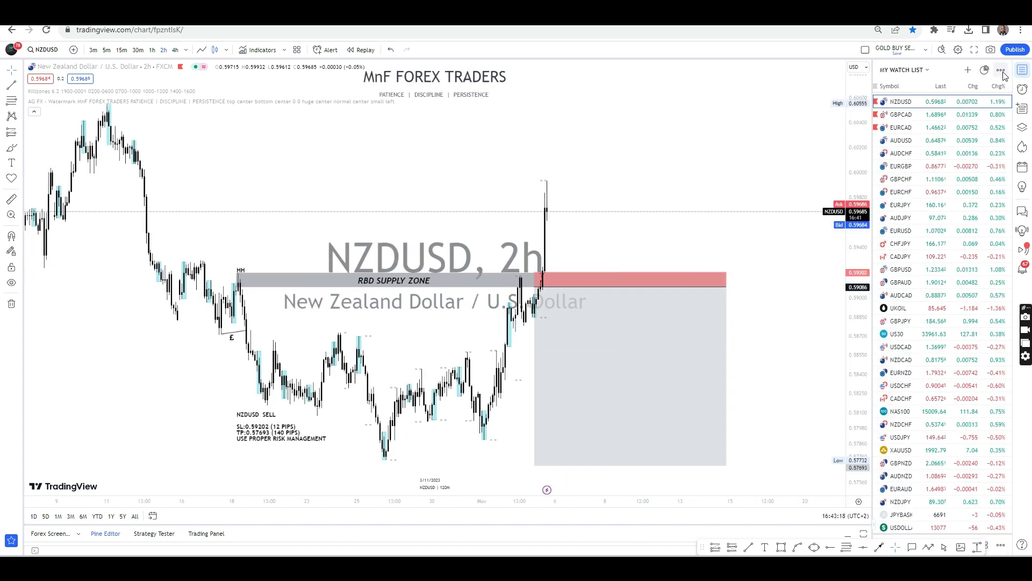
left_click(954, 118)
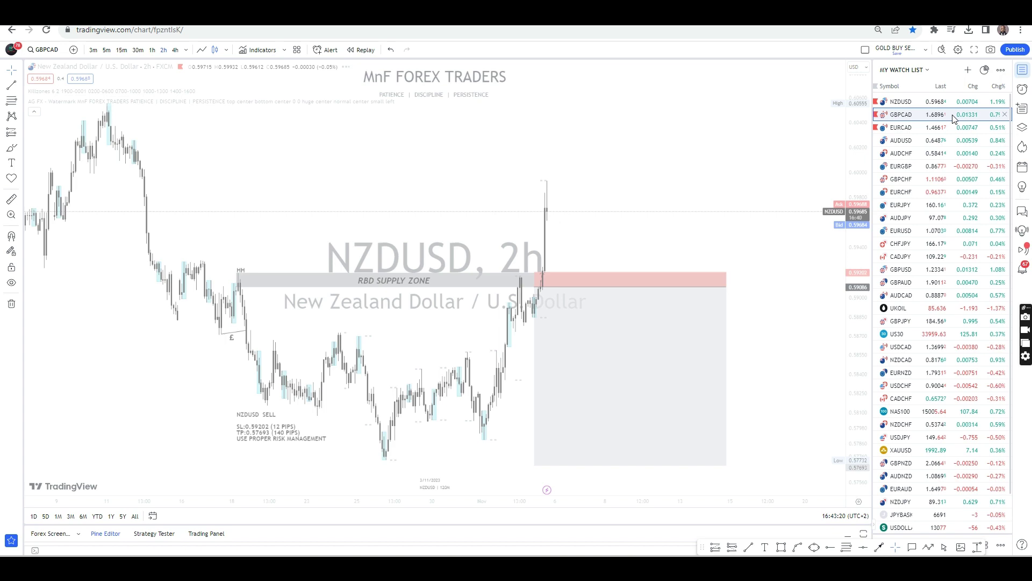
left_click(1023, 69)
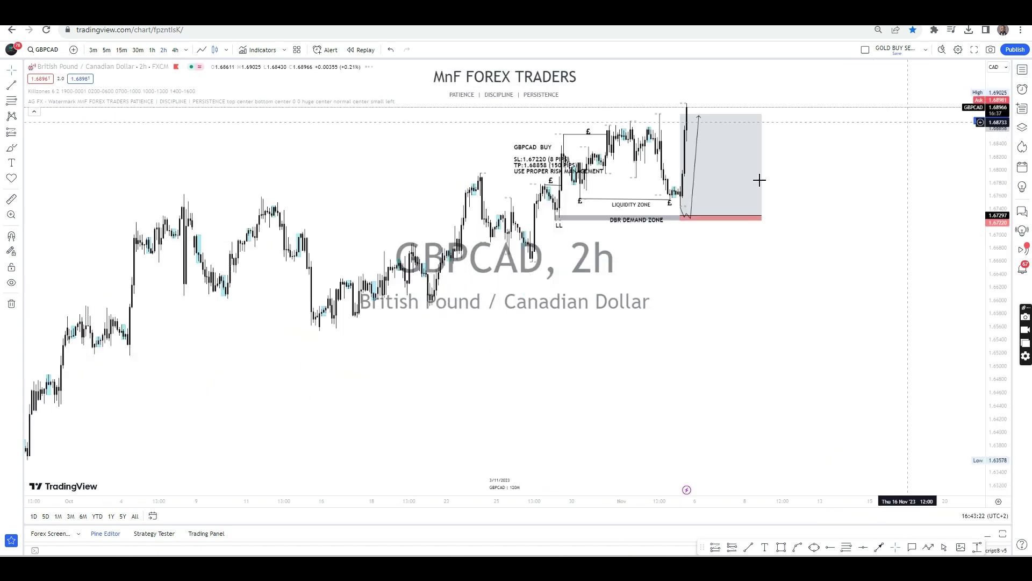
- View the GBPCAD forecast image in the Telegram mentorship group and return to the TradingView chart
key("alt+Tab")
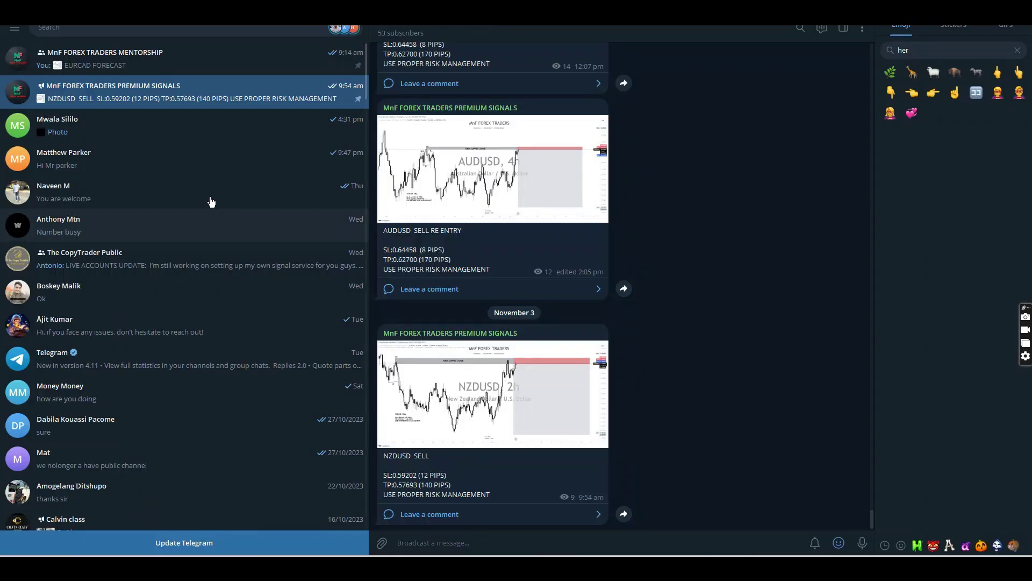
left_click(174, 57)
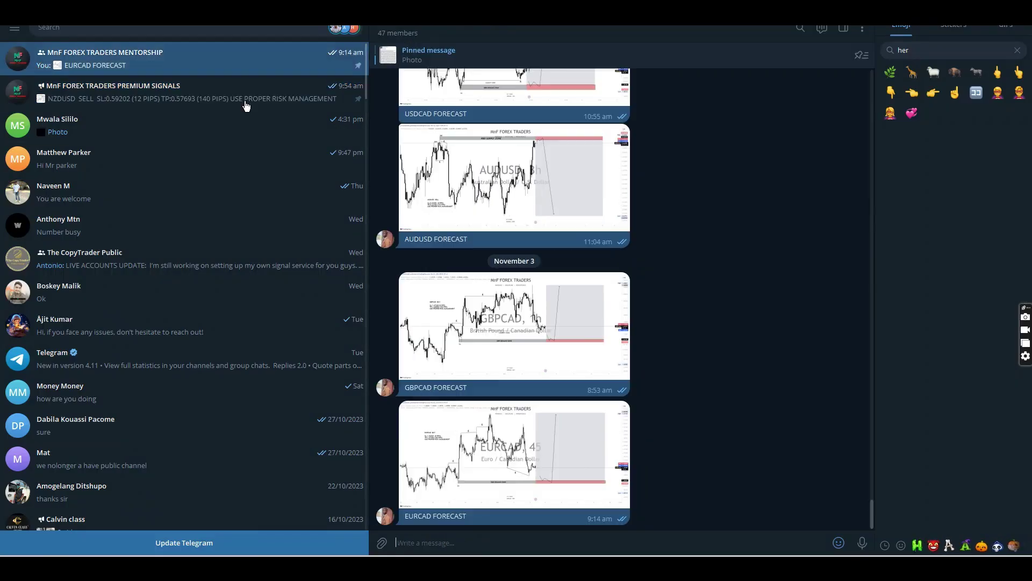
left_click(474, 336)
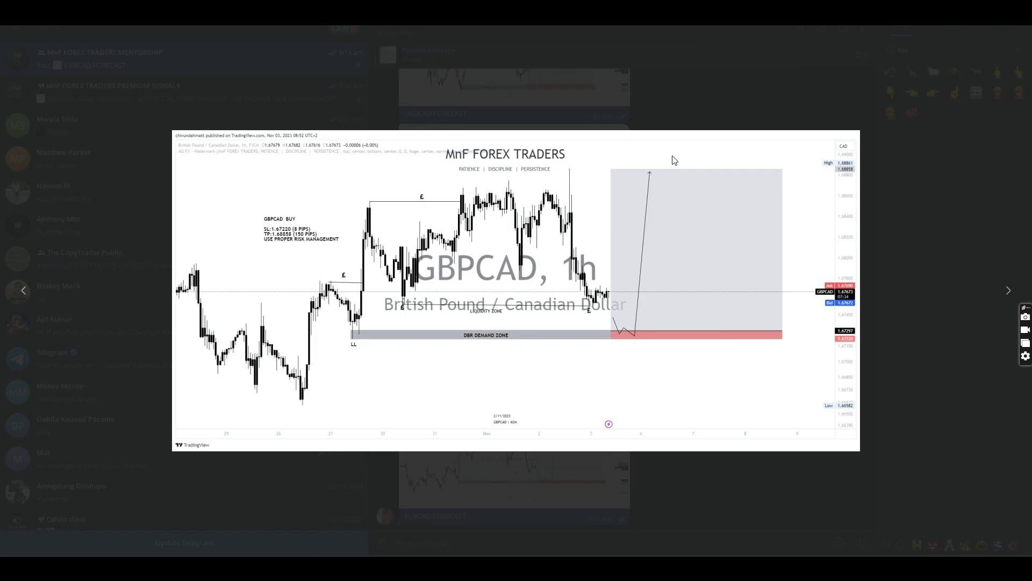
left_click(676, 103)
left_click(643, 568)
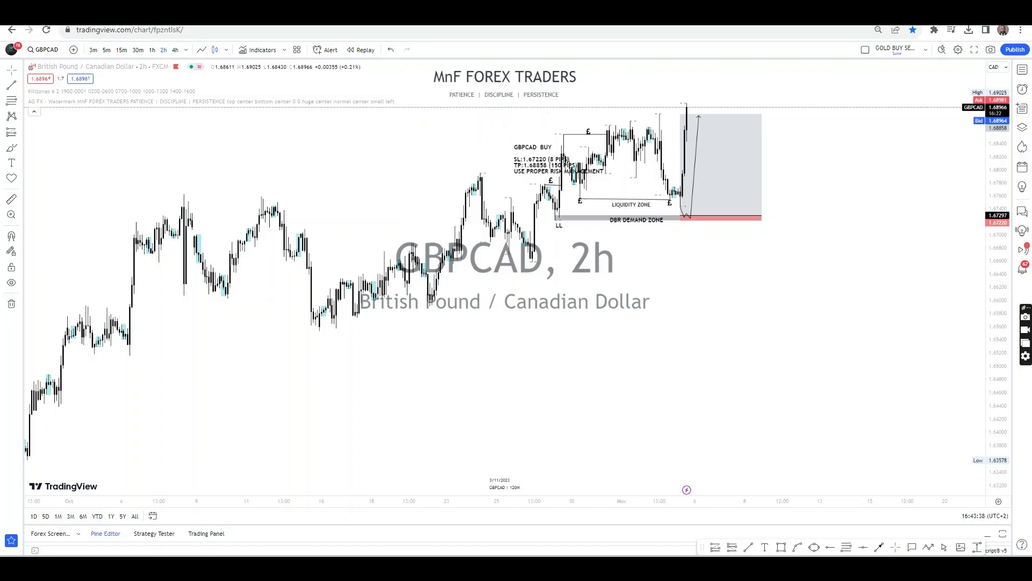
- Inspect the GBPCAD long position and DBR demand zone up close, with the chart set to the 1-hour timeframe
scroll(339, 185, "up", 8)
left_click_drag(603, 230, 801, 250)
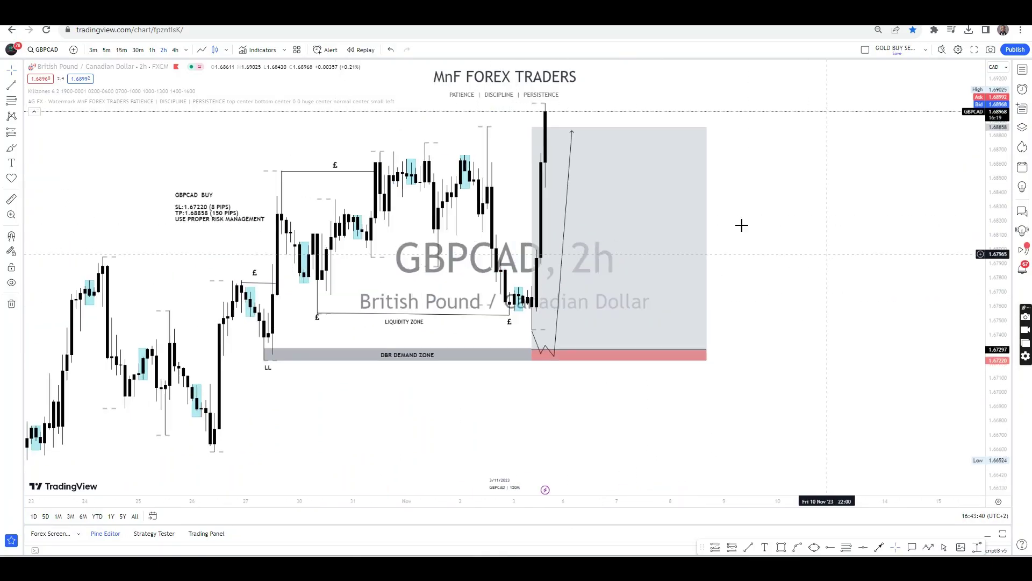
left_click(153, 50)
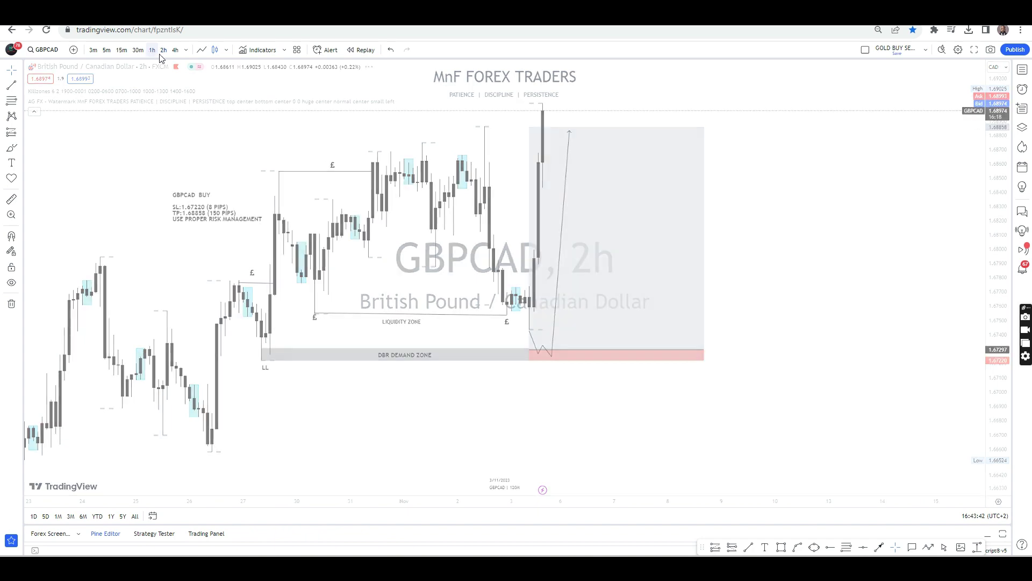
scroll(350, 172, "down", 5)
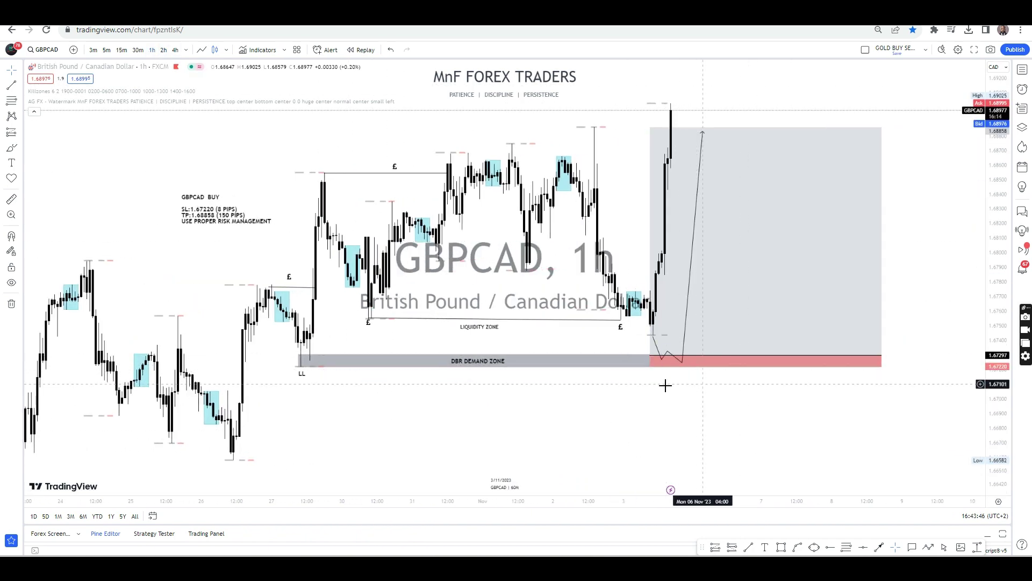
- Examine GBPCAD's rise from the late-September low to the long position on the 4-hour timeframe
scroll(439, 358, "down", 3)
left_click(175, 50)
scroll(551, 353, "up", 3)
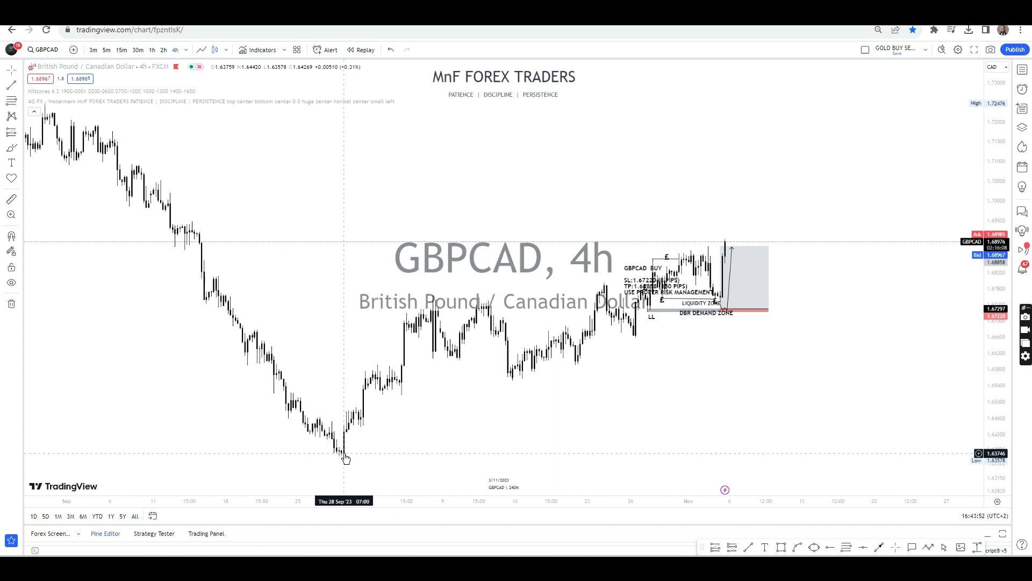
left_click_drag(379, 449, 403, 447)
scroll(422, 439, "up", 2)
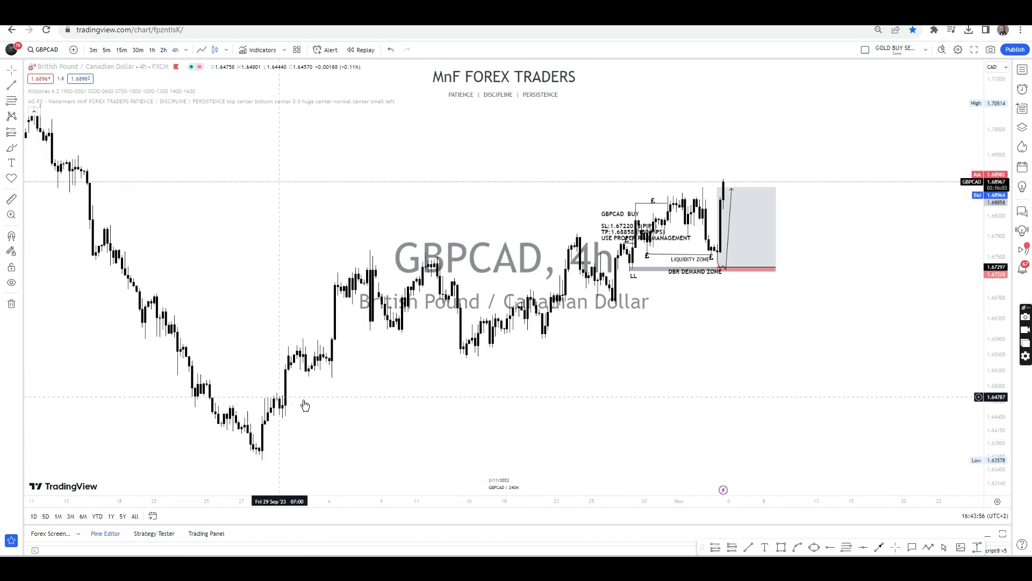
scroll(549, 401, "up", 3)
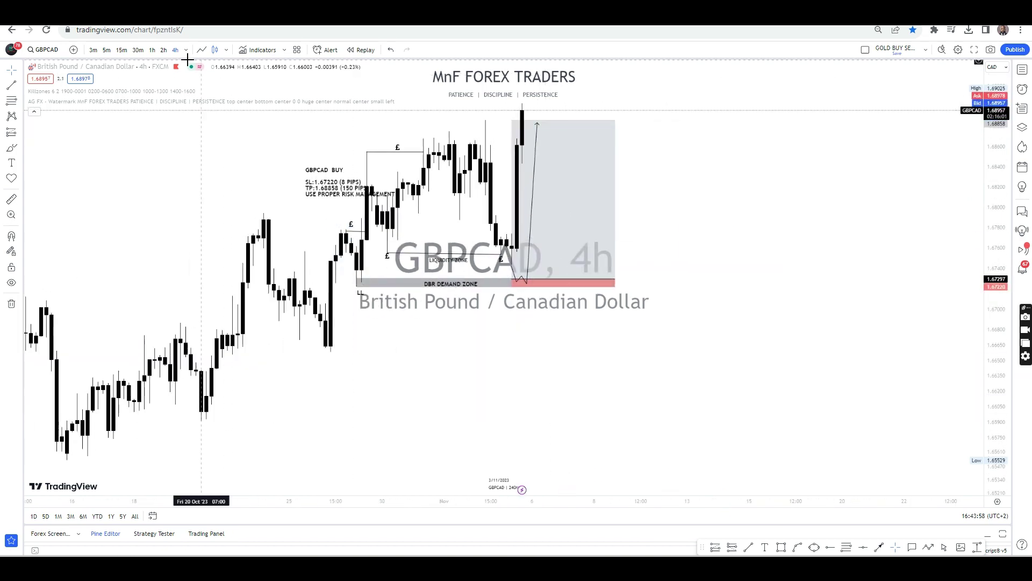
- Set the GBPCAD chart back to the 2-hour timeframe with the liquidity zone, demand zone and long position in view
left_click(163, 50)
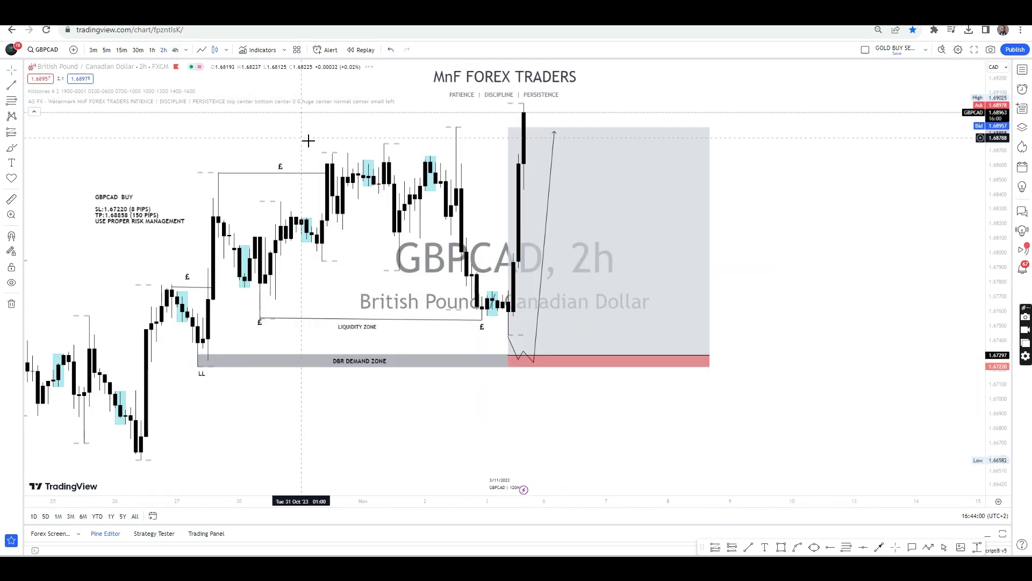
scroll(449, 246, "up", 2)
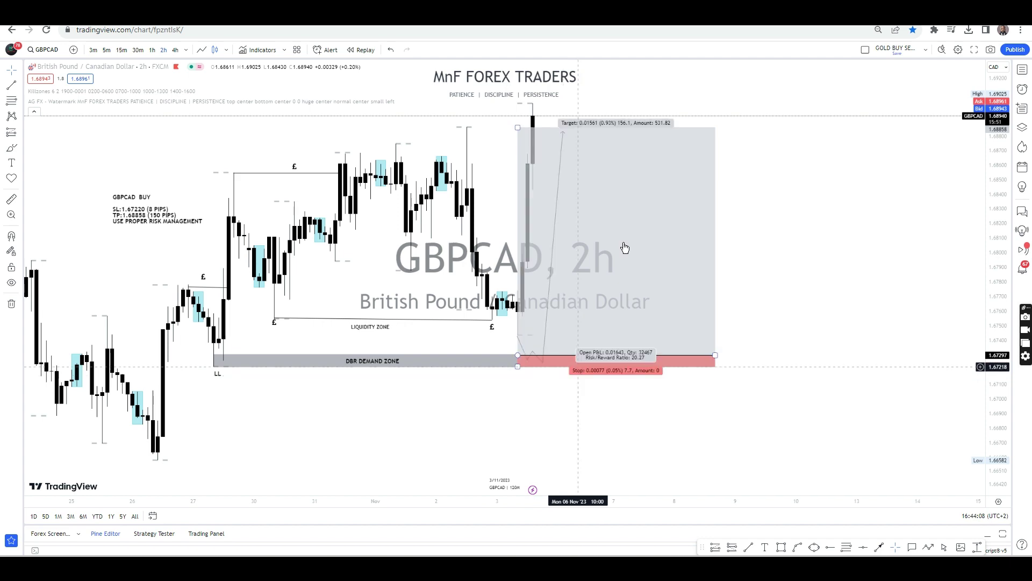
left_click_drag(783, 165, 799, 166)
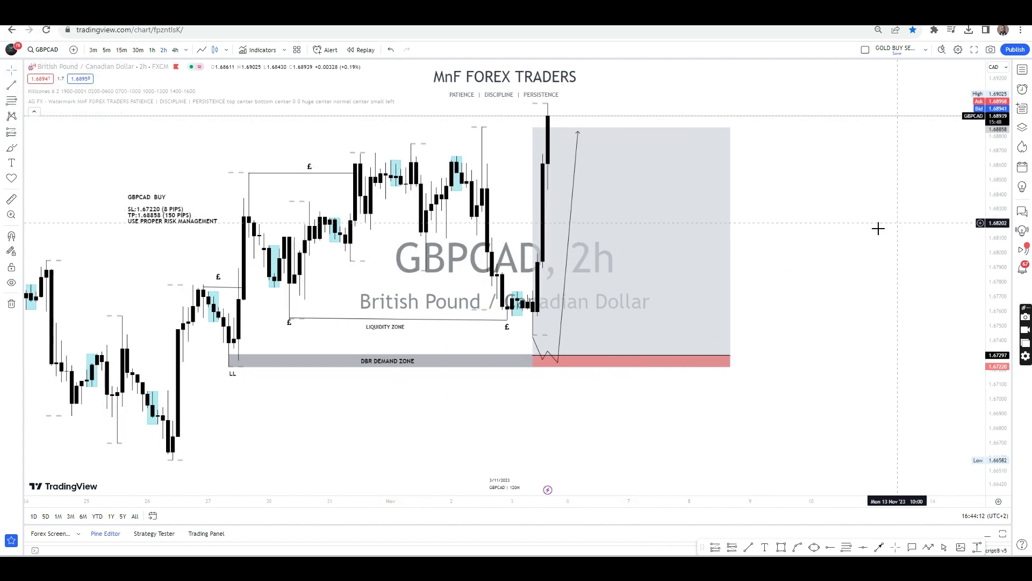
left_click_drag(895, 232, 929, 236)
scroll(913, 240, "up", 2)
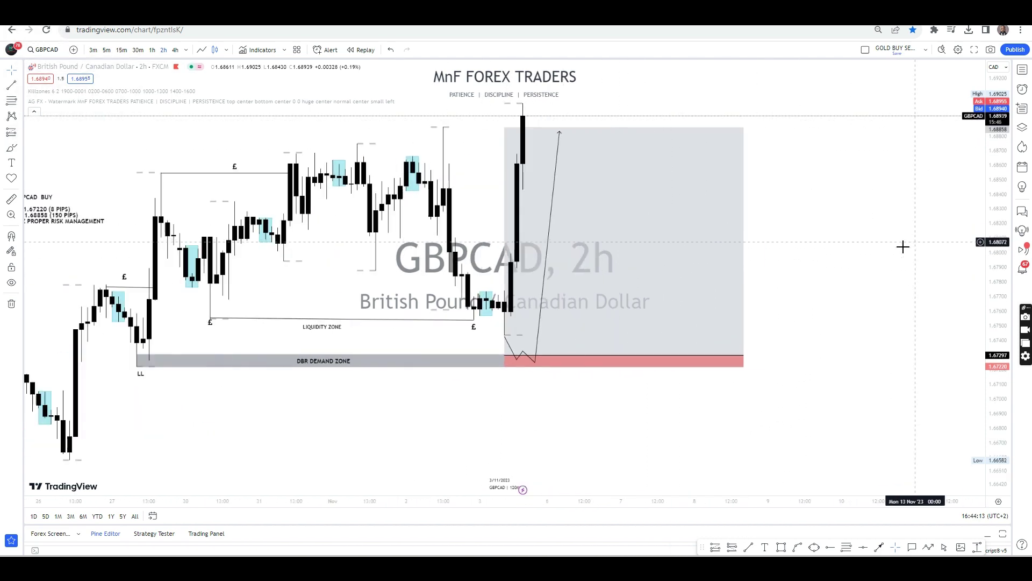
- Measure GBPCAD's price move from the 3 November low above the demand zone up to the latest high
left_click(13, 199)
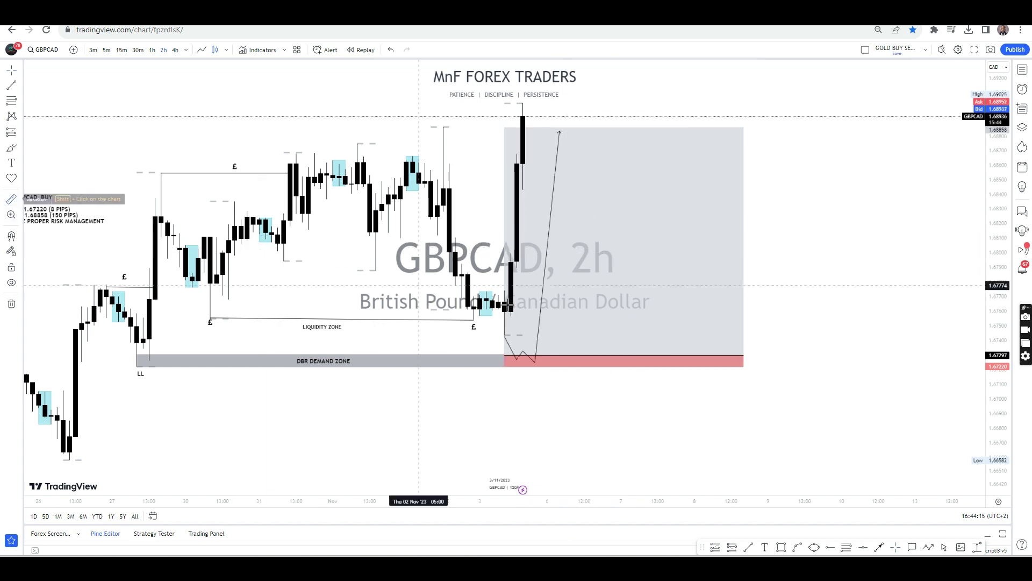
left_click(510, 335)
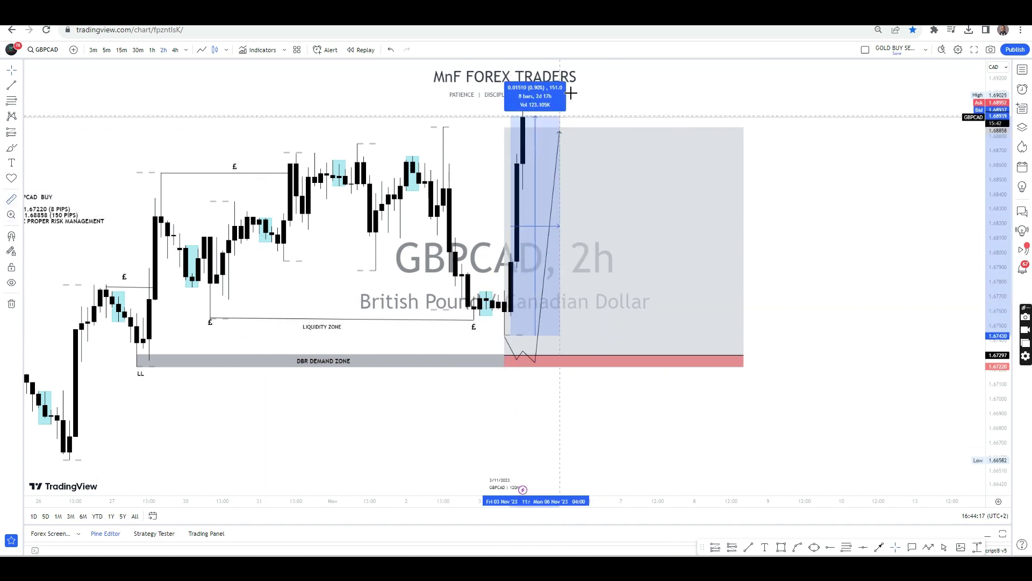
left_click(601, 102)
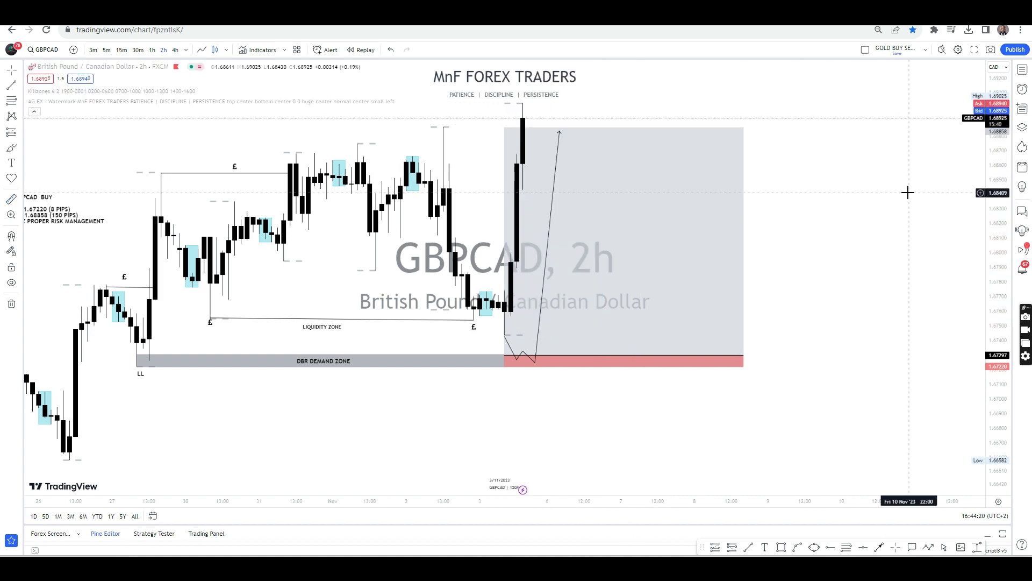
scroll(908, 200, "down", 2)
scroll(908, 200, "down", 1)
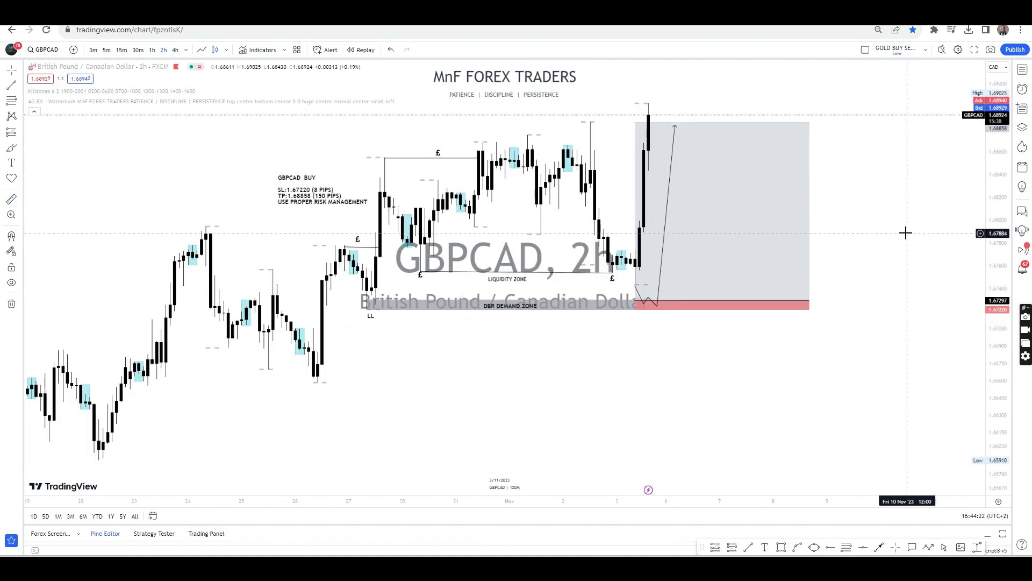
scroll(905, 233, "up", 2)
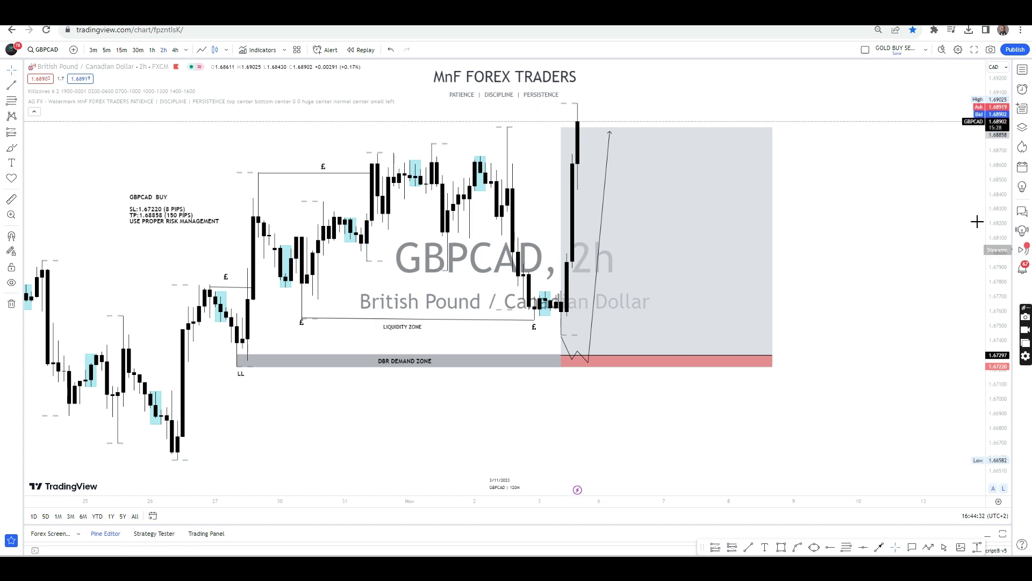
- Switch the chart back to NZDUSD from the watchlist and set it to the 4-hour timeframe, showing the whole supply zone
left_click(1026, 67)
left_click(953, 102)
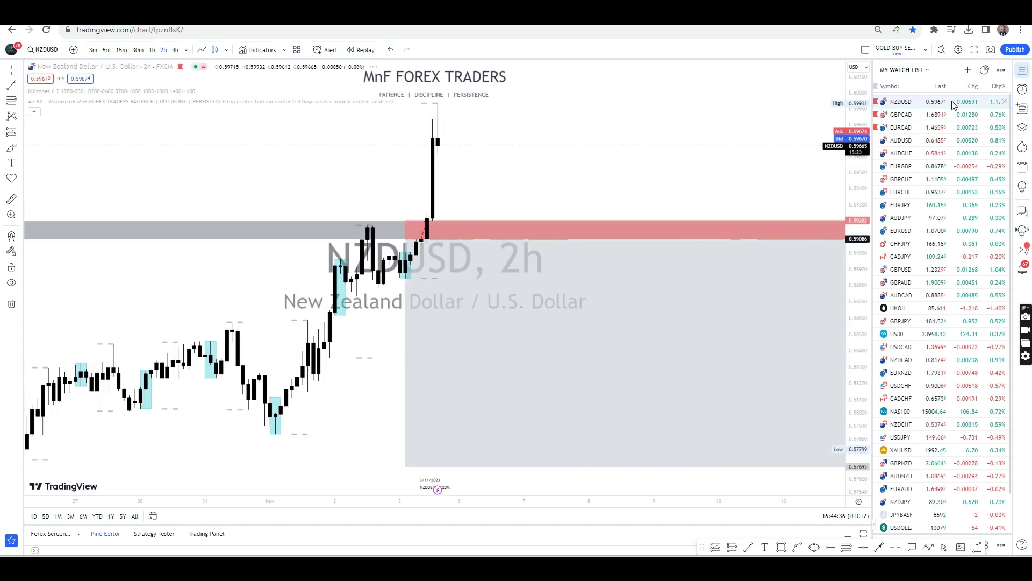
left_click(1022, 70)
left_click(176, 50)
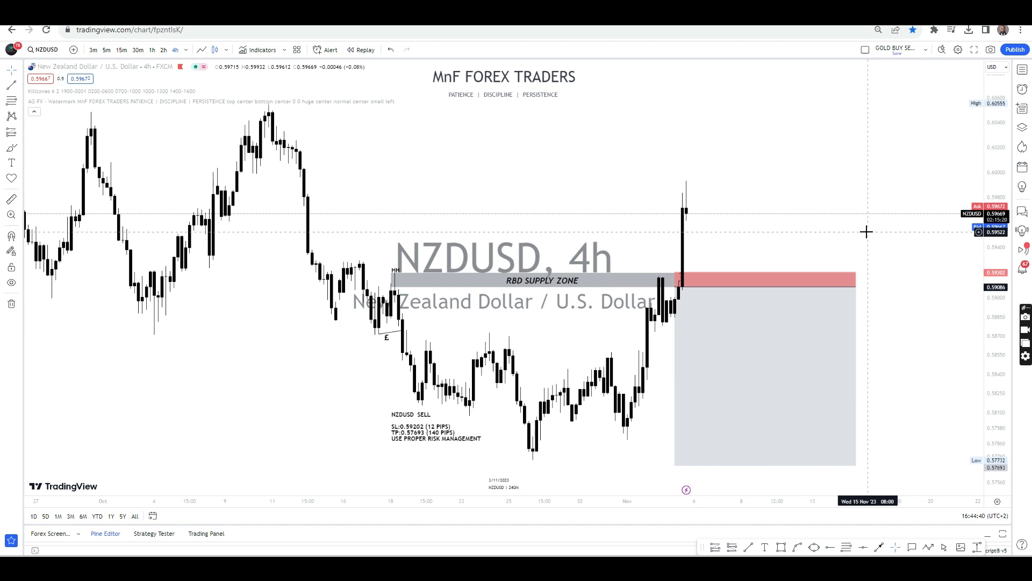
scroll(866, 231, "up", 1)
left_click_drag(745, 225, 799, 233)
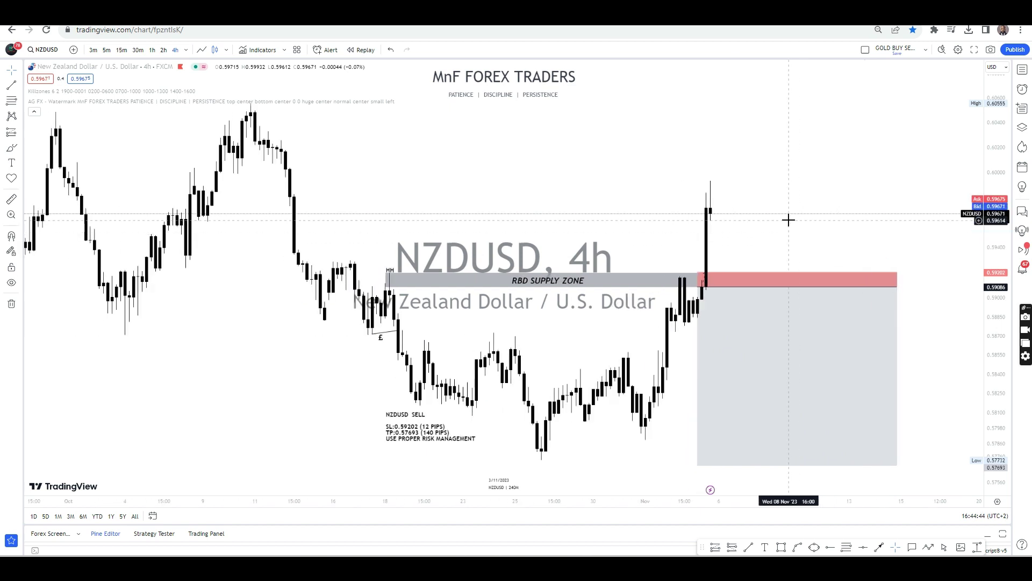
left_click_drag(792, 217, 770, 208)
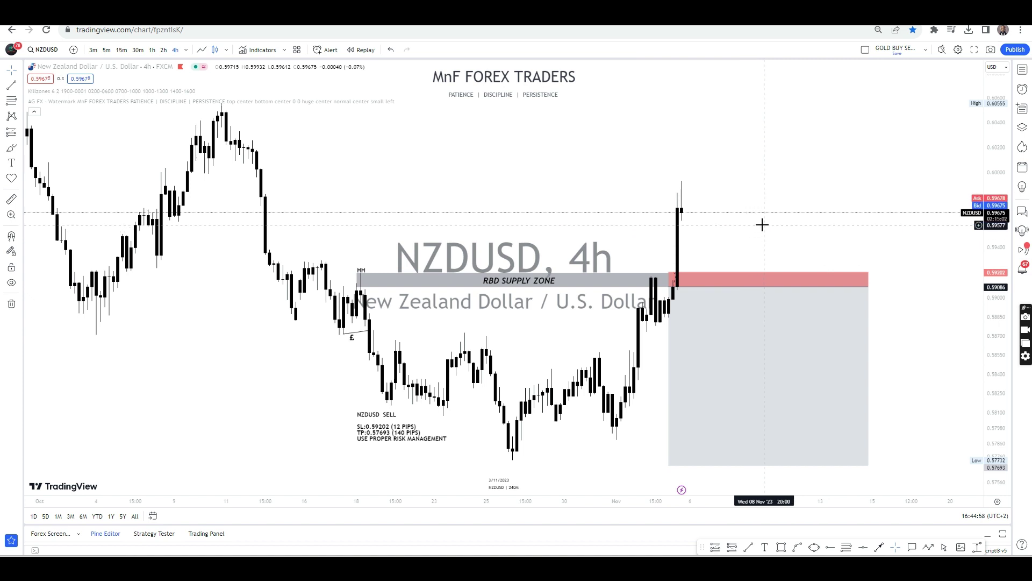
- Reopen the NZDUSD sell signal's chart image in the Telegram premium signals channel and go back to the 4-hour TradingView chart
left_click(682, 568)
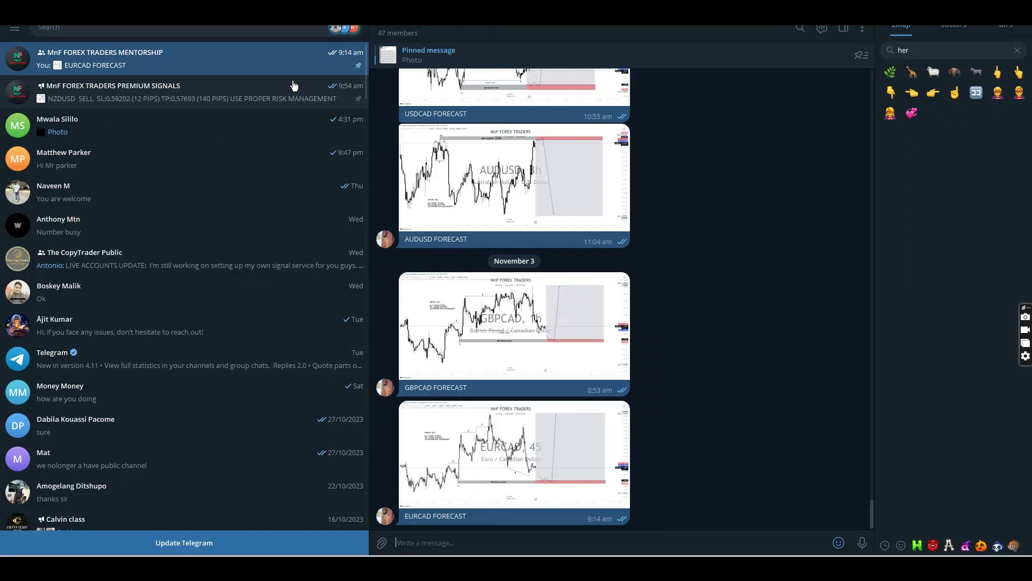
left_click(156, 97)
left_click(526, 416)
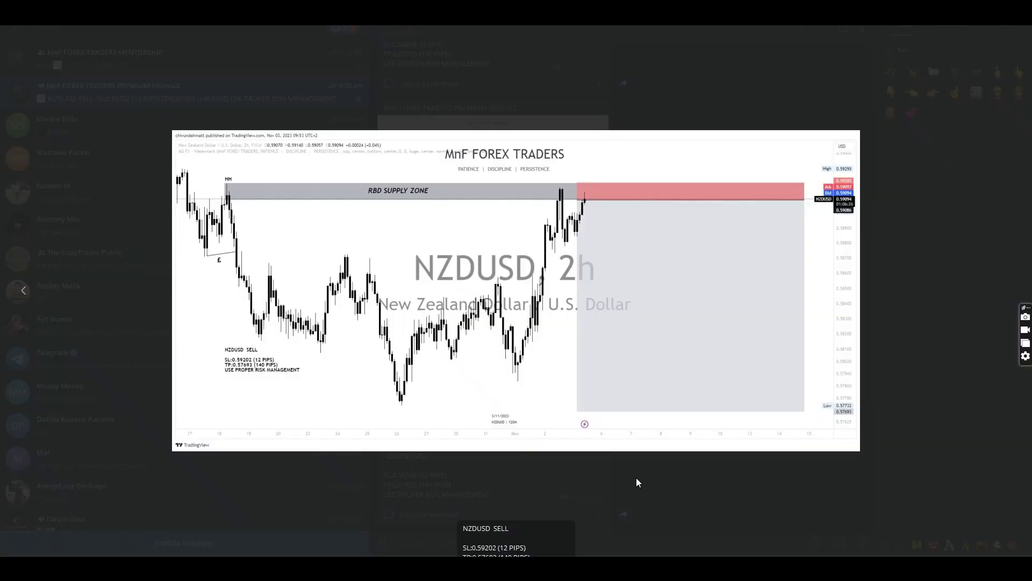
left_click(721, 120)
left_click(583, 568)
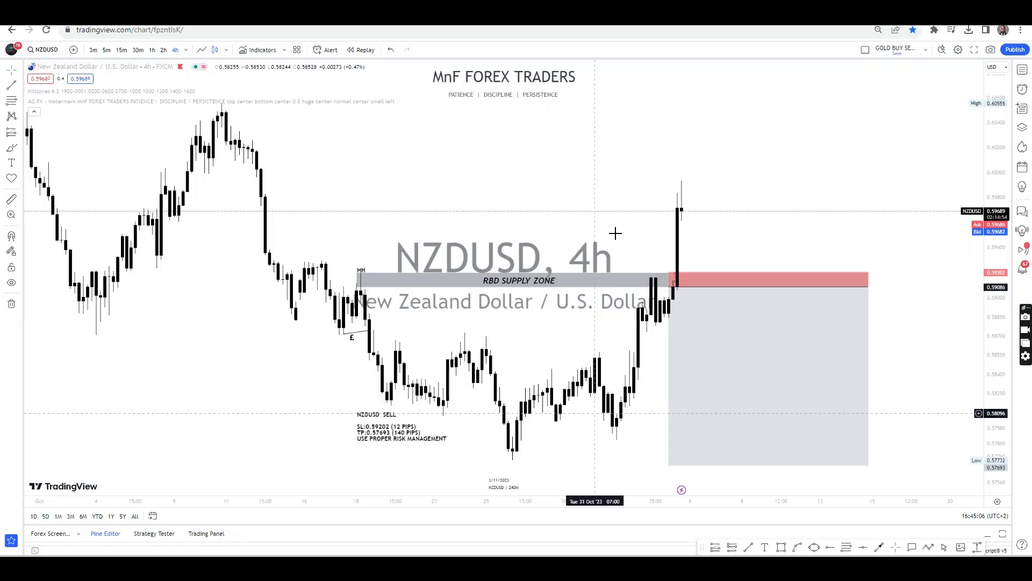